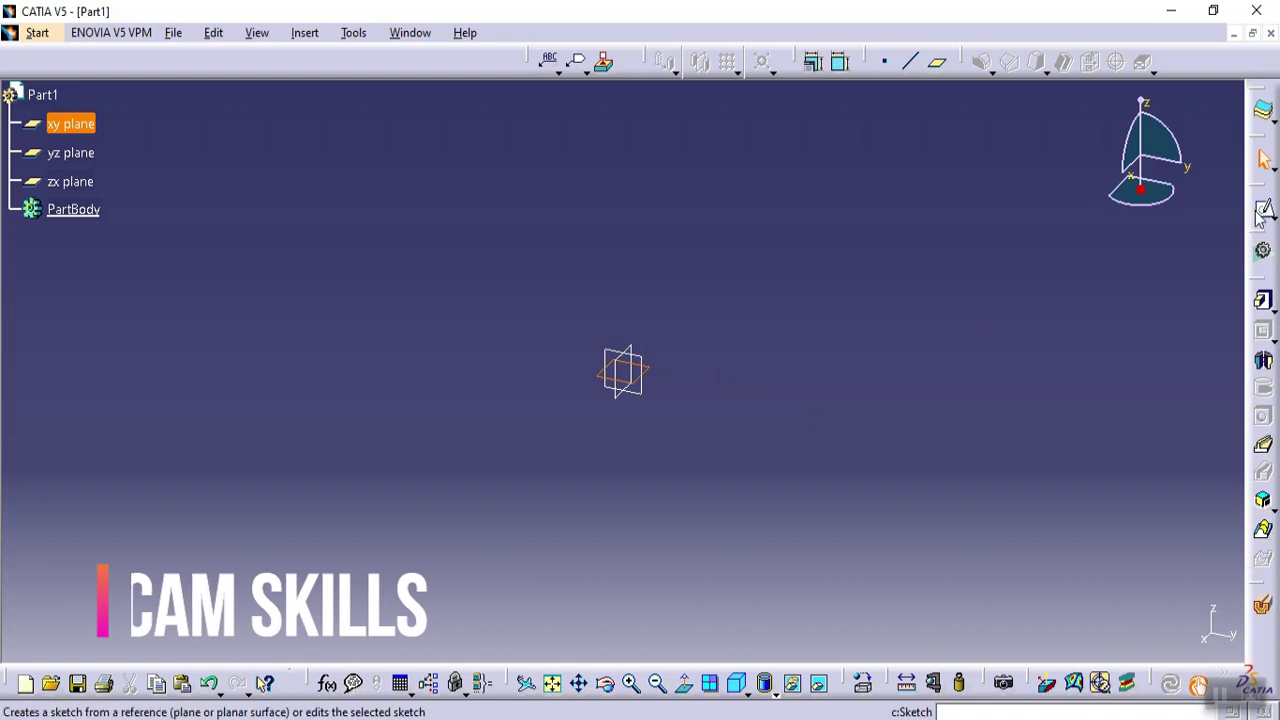
Step: Sketch a rectangle about 149 by 110 mm around the origin on the xy plane and exit the sketch
{"action": "left_click", "coordinate": [940, 65]}
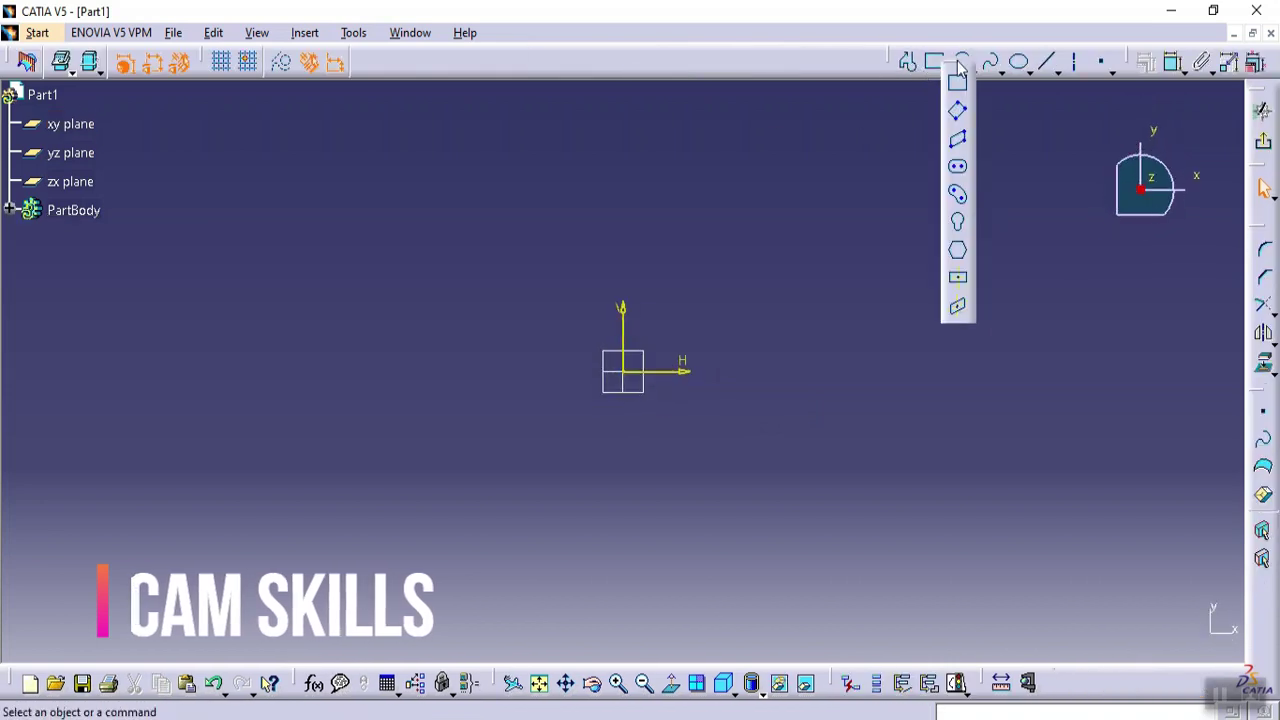
{"action": "left_click", "coordinate": [484, 252]}
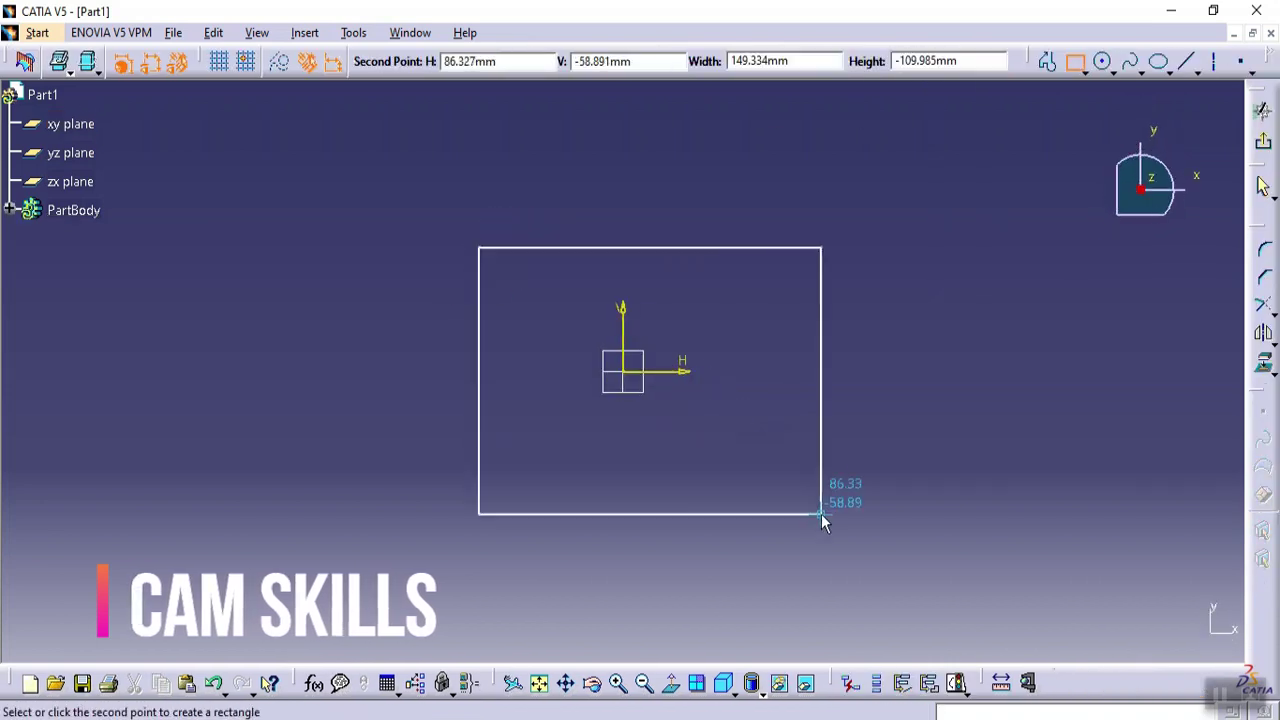
{"action": "left_click", "coordinate": [822, 514]}
{"action": "left_click", "coordinate": [1262, 110]}
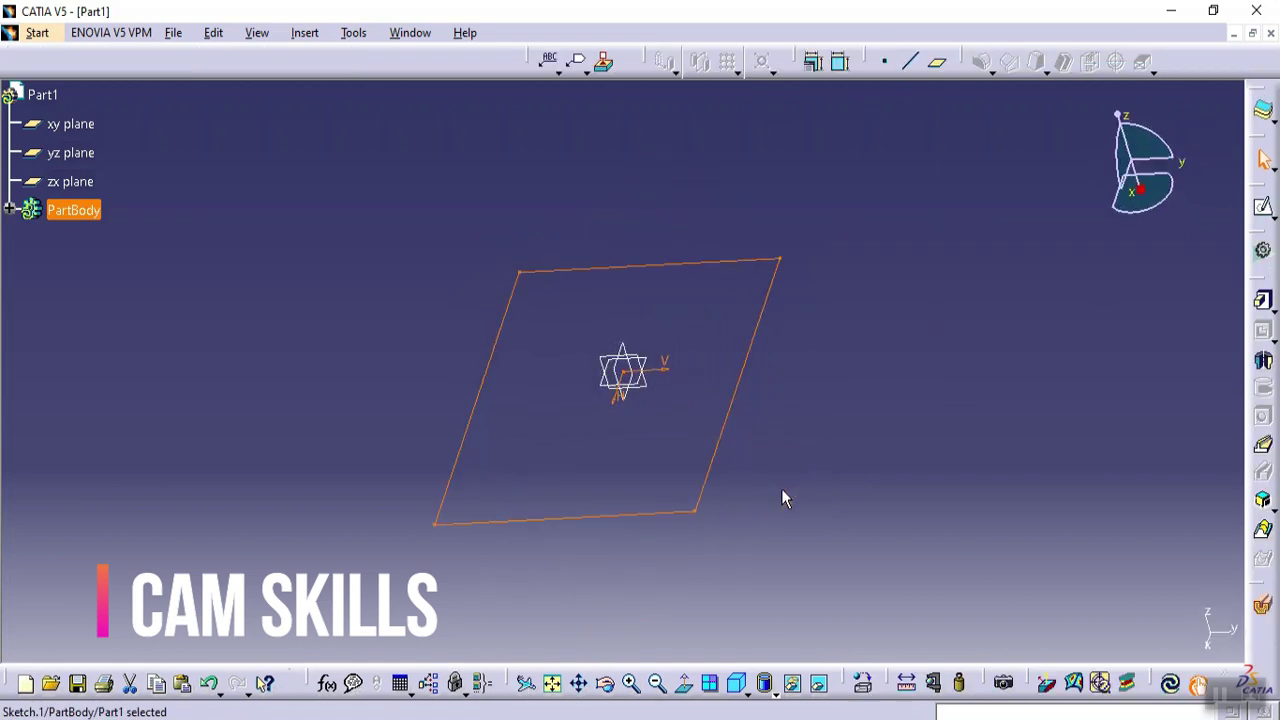
Step: Pad the rectangular sketch with mirrored extent and set its length to 30 mm
{"action": "left_click", "coordinate": [1263, 300]}
{"action": "left_click", "coordinate": [1038, 545]}
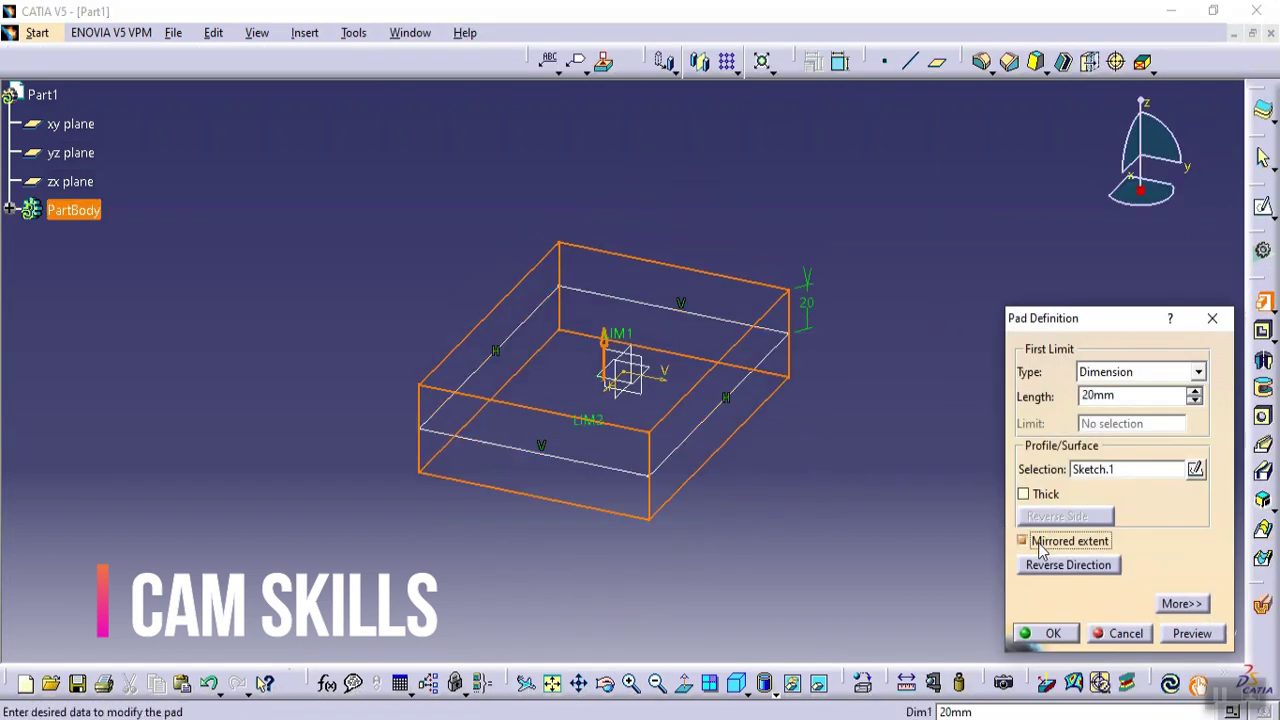
{"action": "left_click", "coordinate": [1060, 638]}
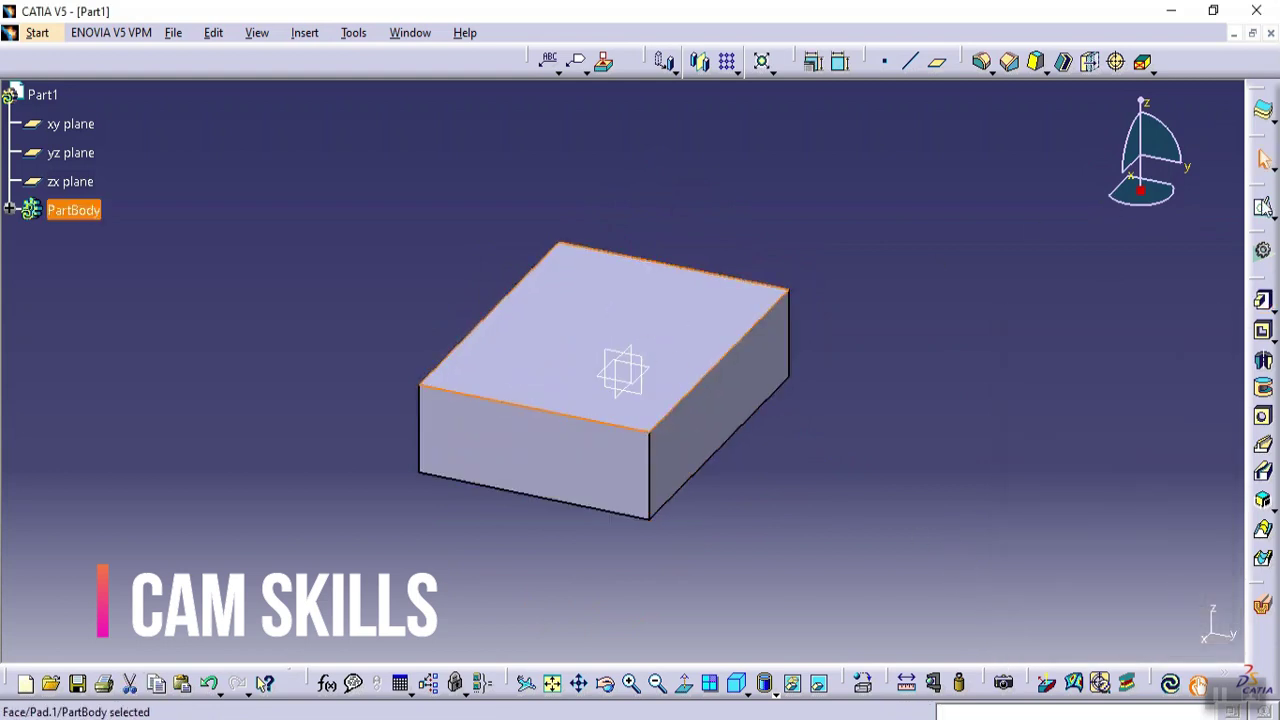
{"action": "double_click", "coordinate": [757, 357]}
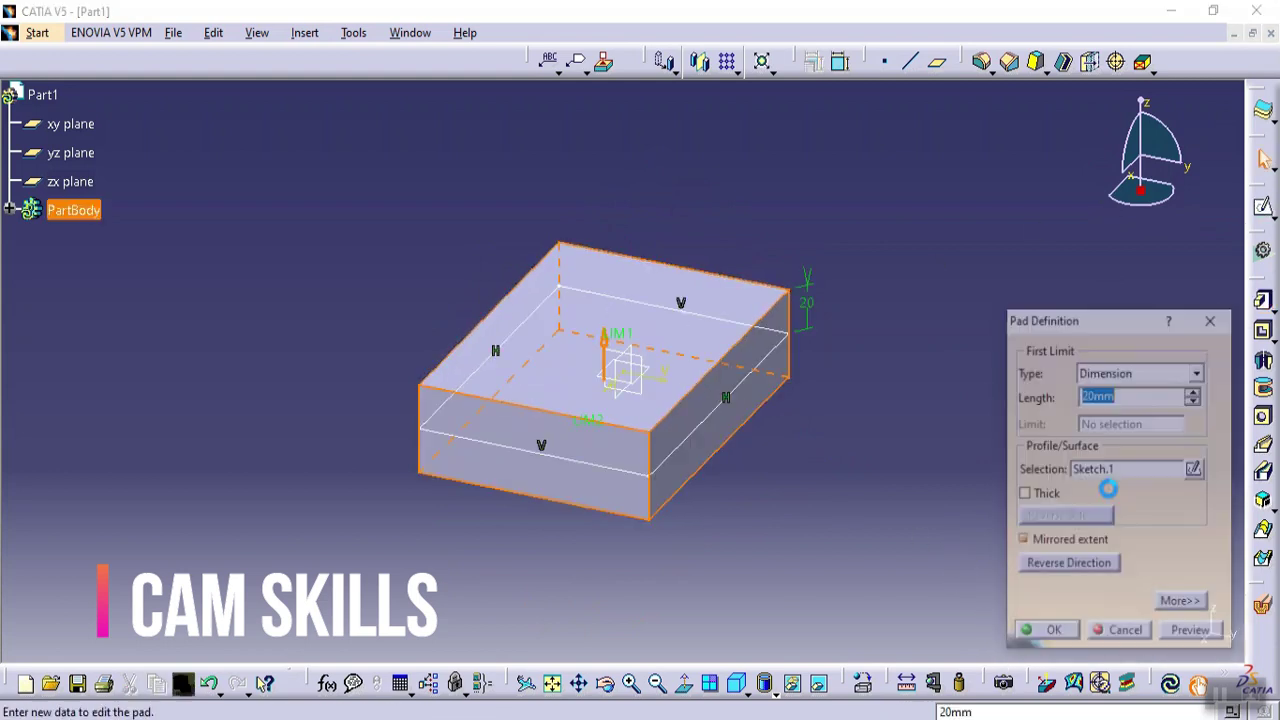
{"action": "type", "text": "30"}
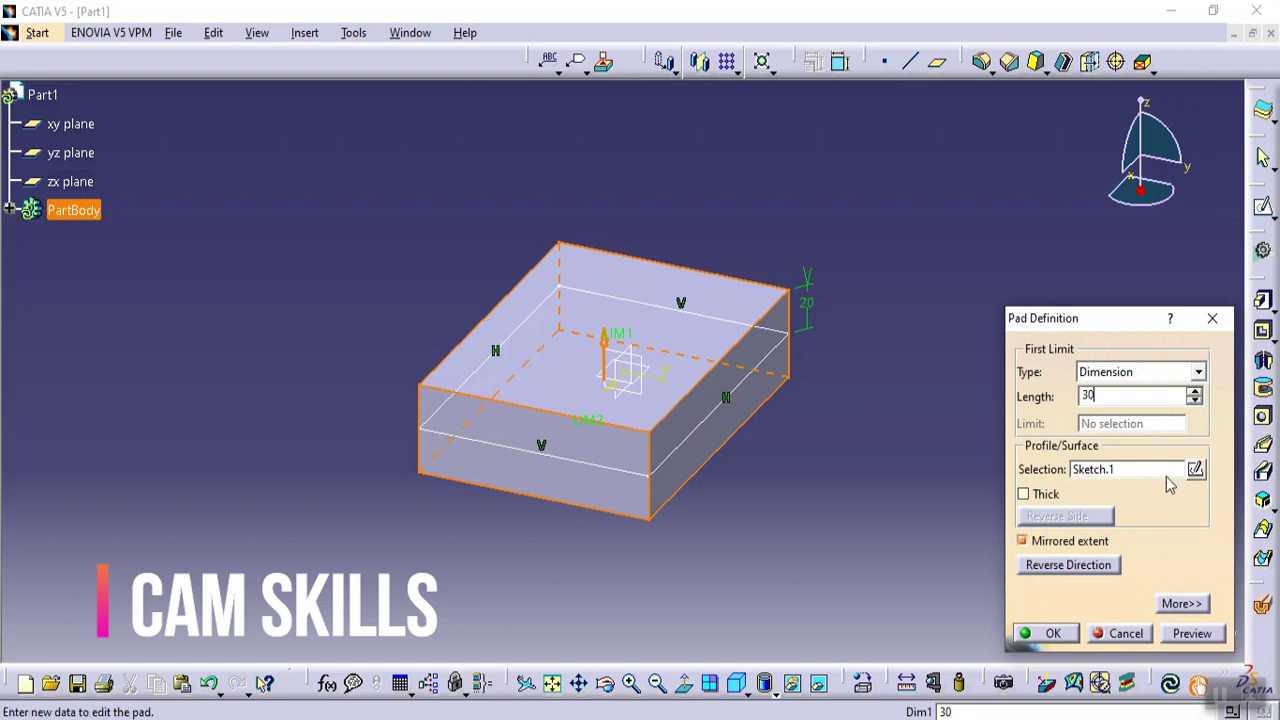
{"action": "left_click", "coordinate": [1047, 632]}
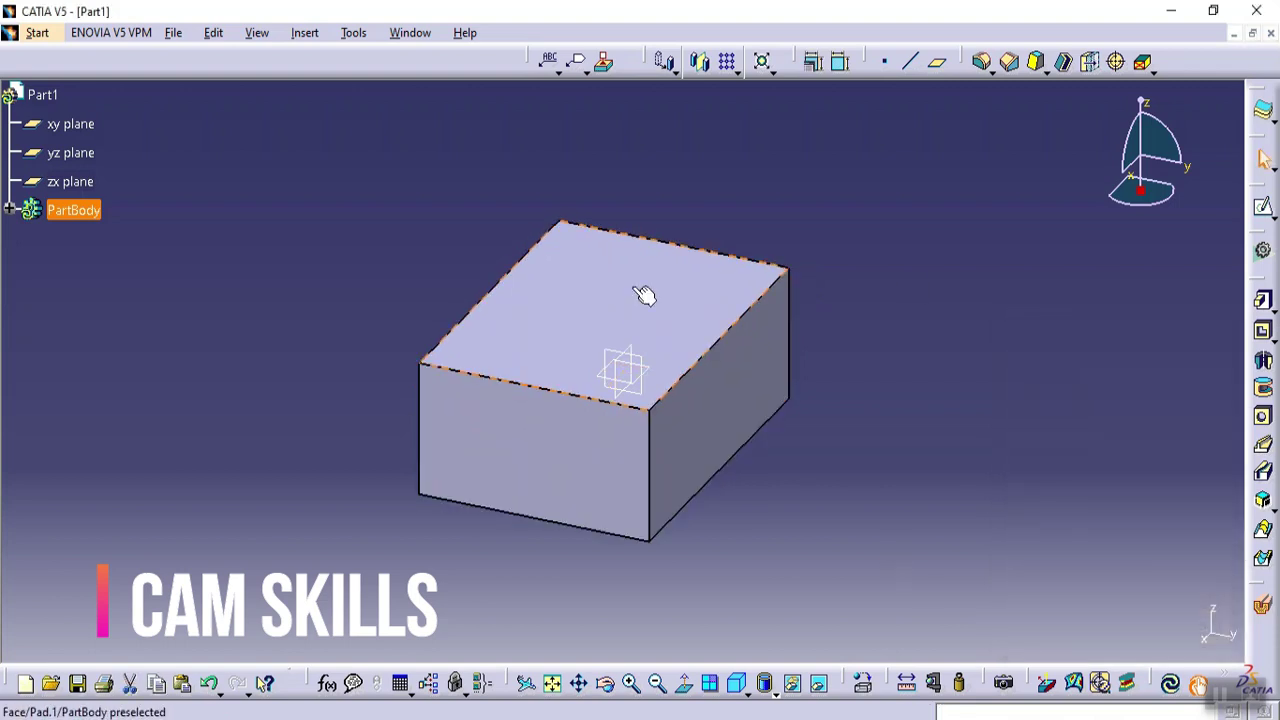
Step: Sketch a smaller rectangle inside the outline of the block's top face and exit the sketch
{"action": "left_click", "coordinate": [1262, 256]}
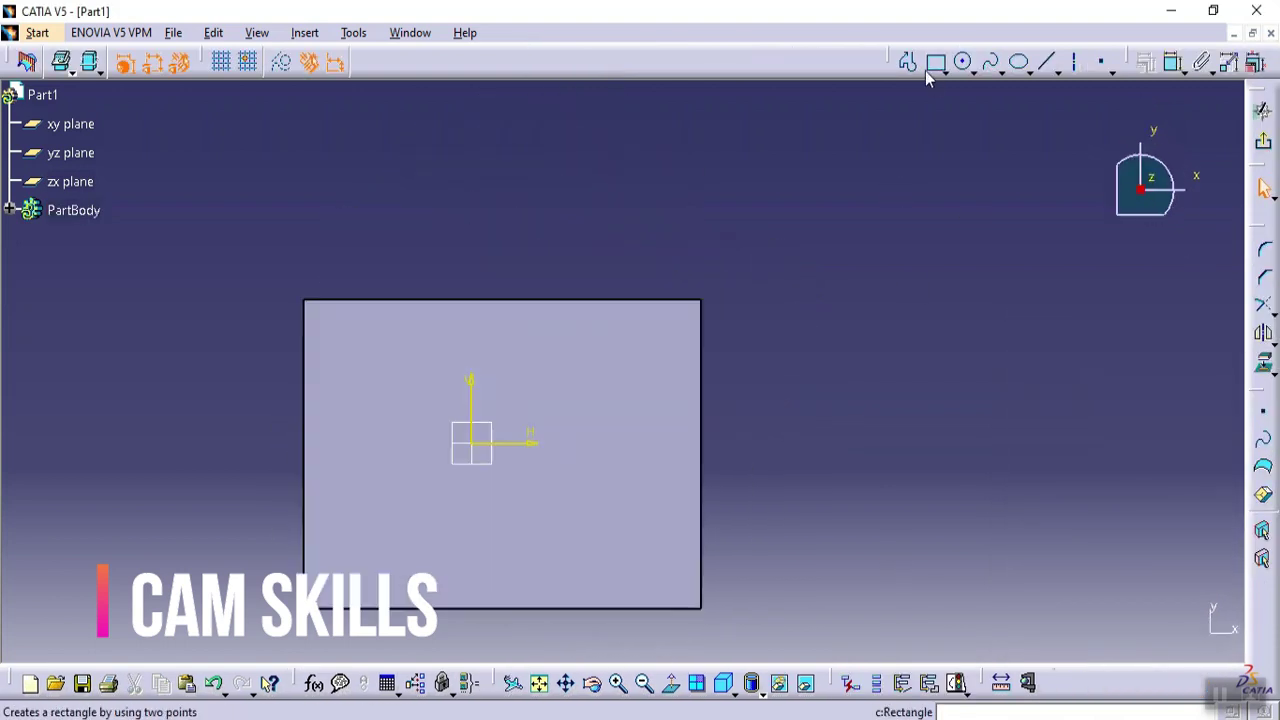
{"action": "left_click", "coordinate": [907, 61]}
{"action": "left_click", "coordinate": [383, 360]}
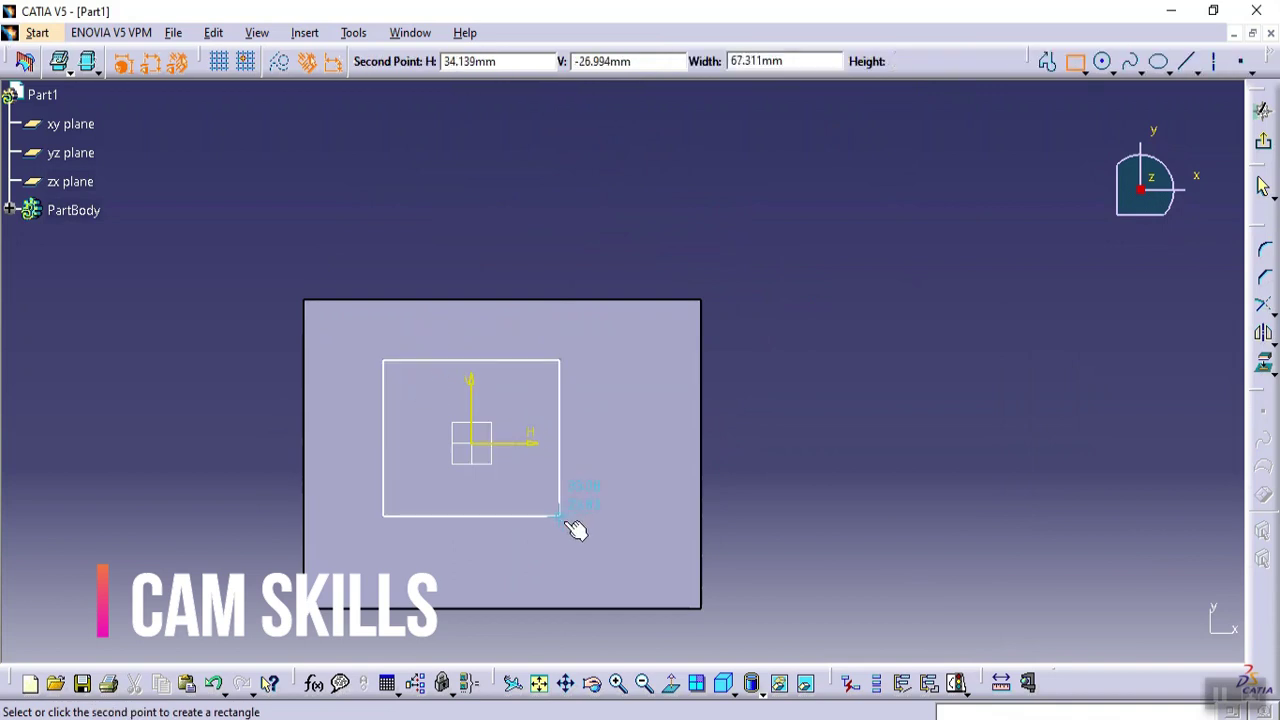
{"action": "left_click", "coordinate": [608, 519]}
{"action": "left_click", "coordinate": [1263, 141]}
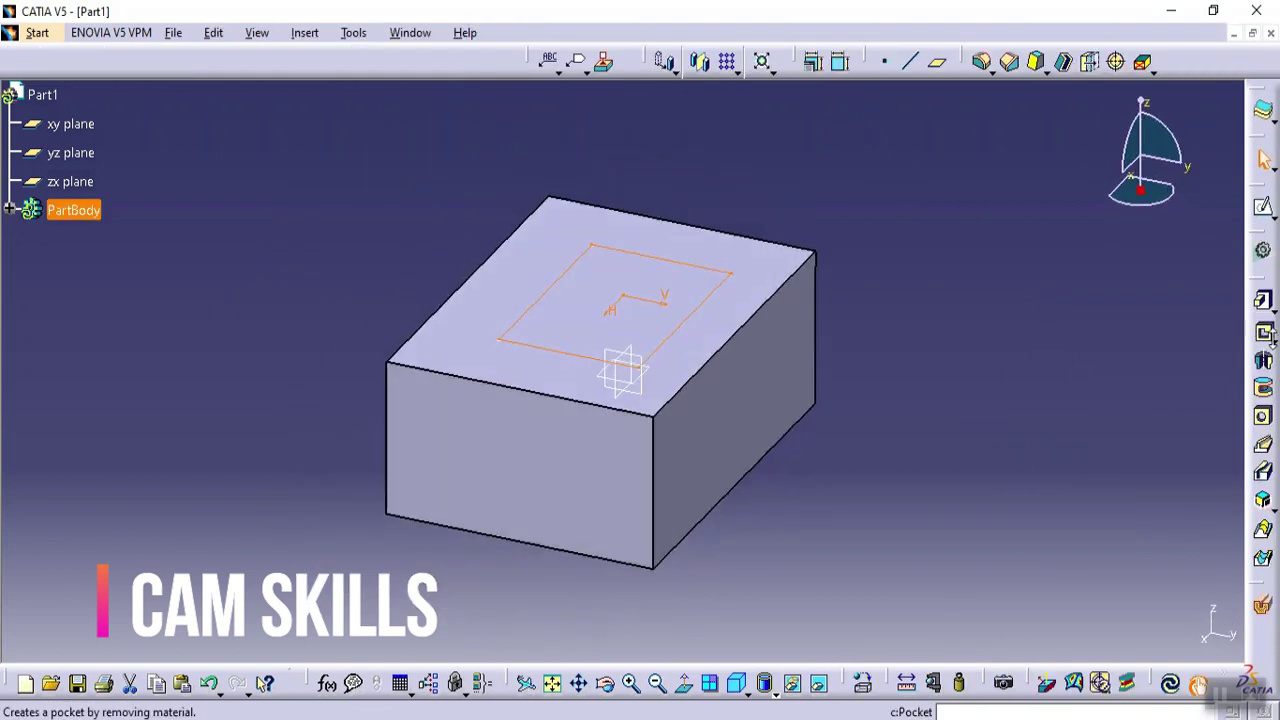
Step: Start a 30 mm deep drafted filleted pocket from the inner rectangle, using the block's top face as second limit, and preview it
{"action": "left_click", "coordinate": [1270, 340]}
{"action": "left_click_drag", "start_coordinate": [1190, 349], "coordinate": [1138, 343]}
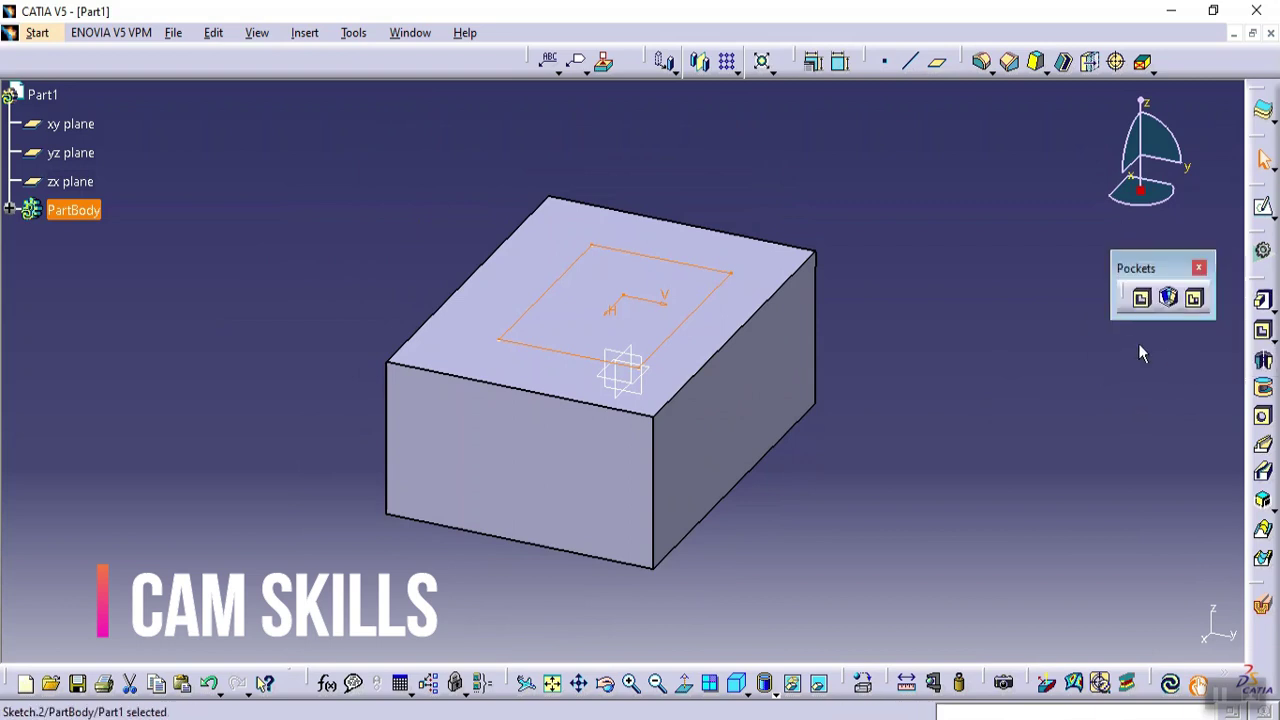
{"action": "left_click", "coordinate": [1168, 302]}
{"action": "middle_click_drag", "start_coordinate": [889, 514], "coordinate": [795, 508]}
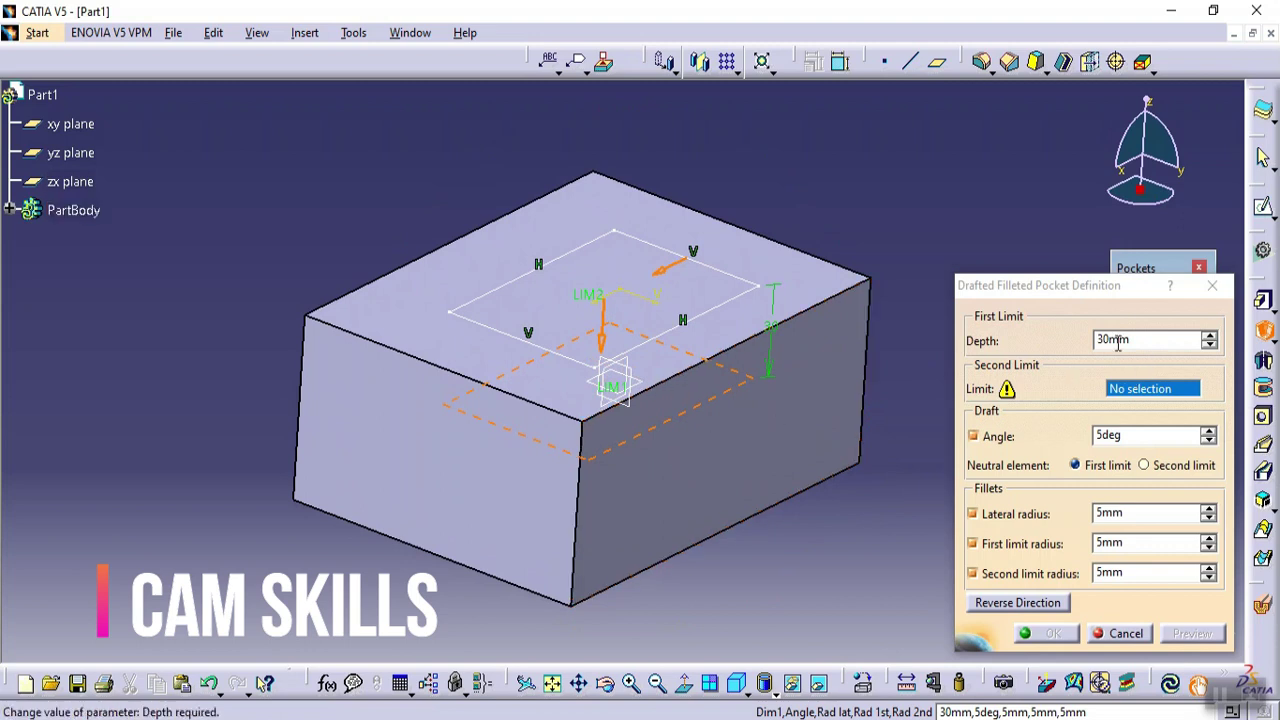
{"action": "middle_click_drag", "start_coordinate": [830, 430], "coordinate": [823, 366]}
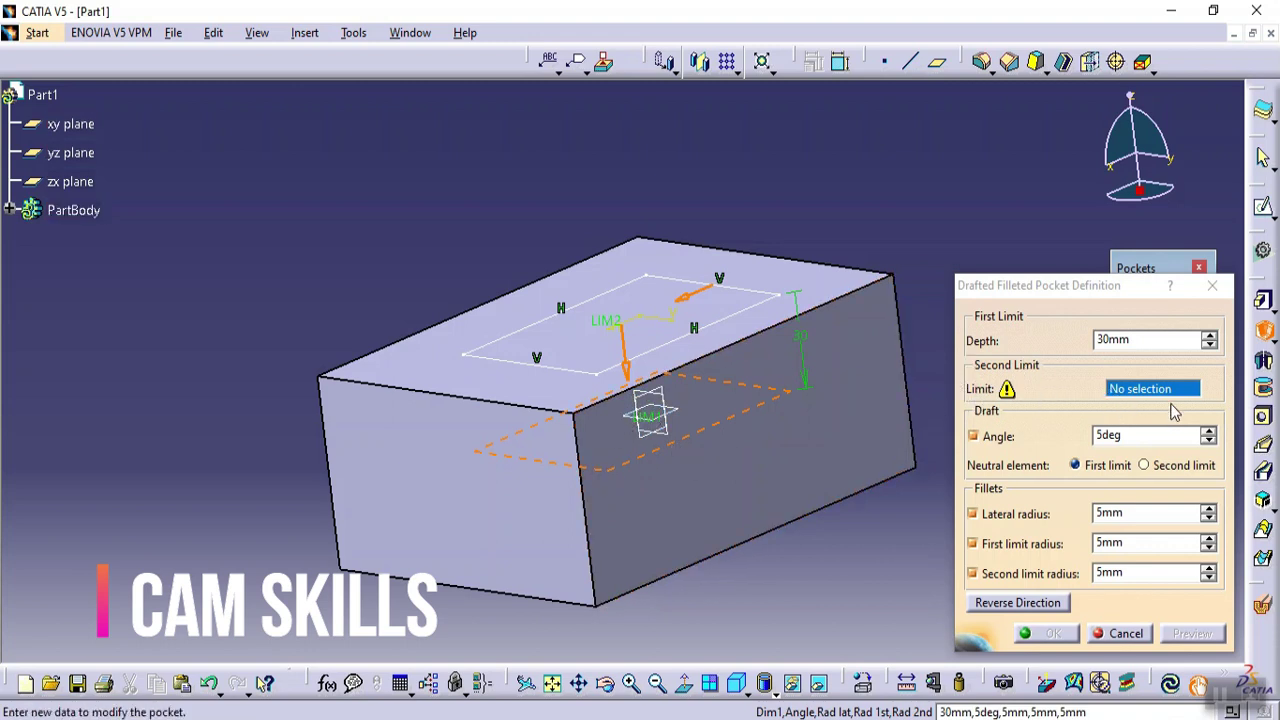
{"action": "left_click", "coordinate": [826, 293]}
{"action": "middle_click_drag", "start_coordinate": [806, 452], "coordinate": [826, 482]}
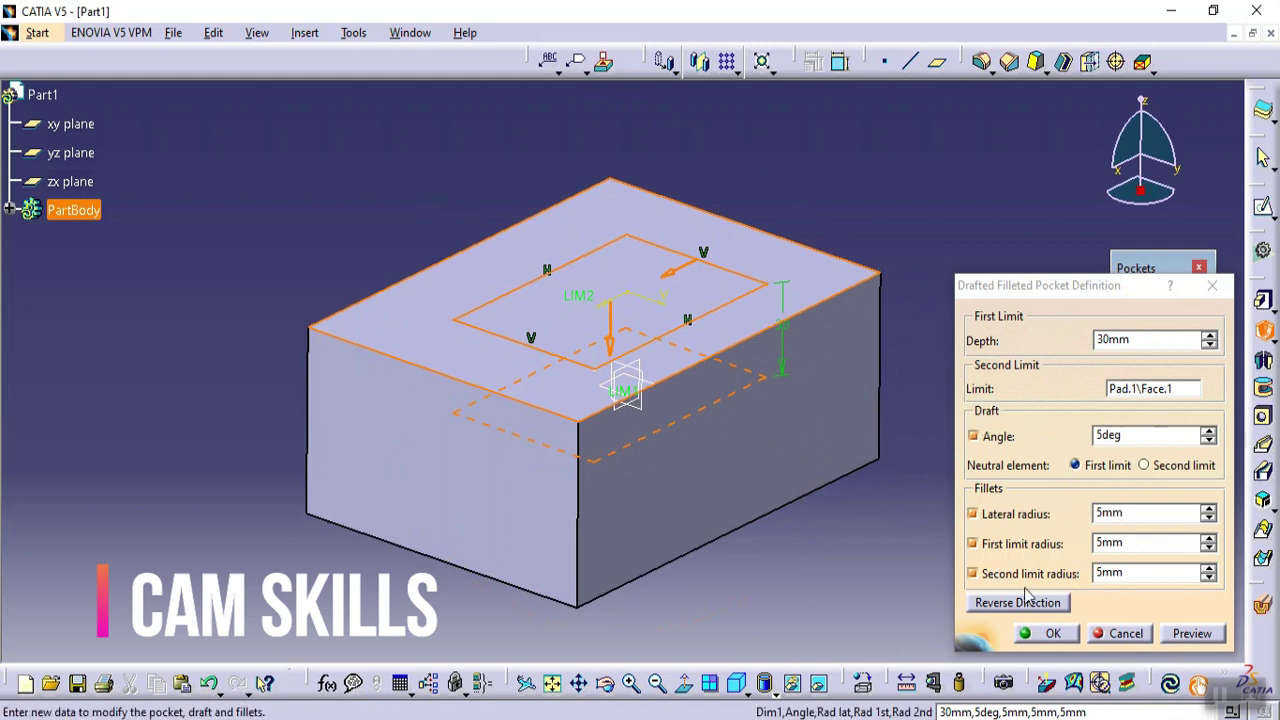
{"action": "left_click", "coordinate": [1192, 633]}
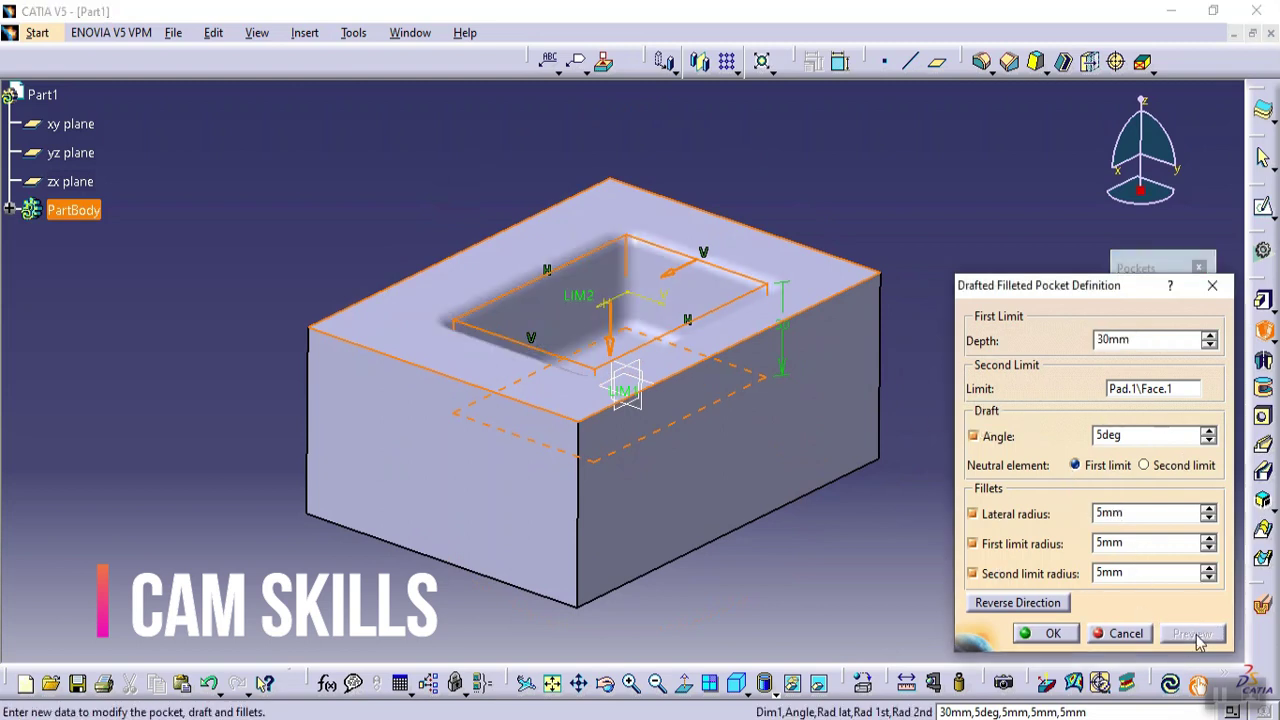
Step: Set the pocket's draft angle to 15 degrees and preview the sloped walls
{"action": "middle_click_drag", "start_coordinate": [705, 342], "coordinate": [606, 446]}
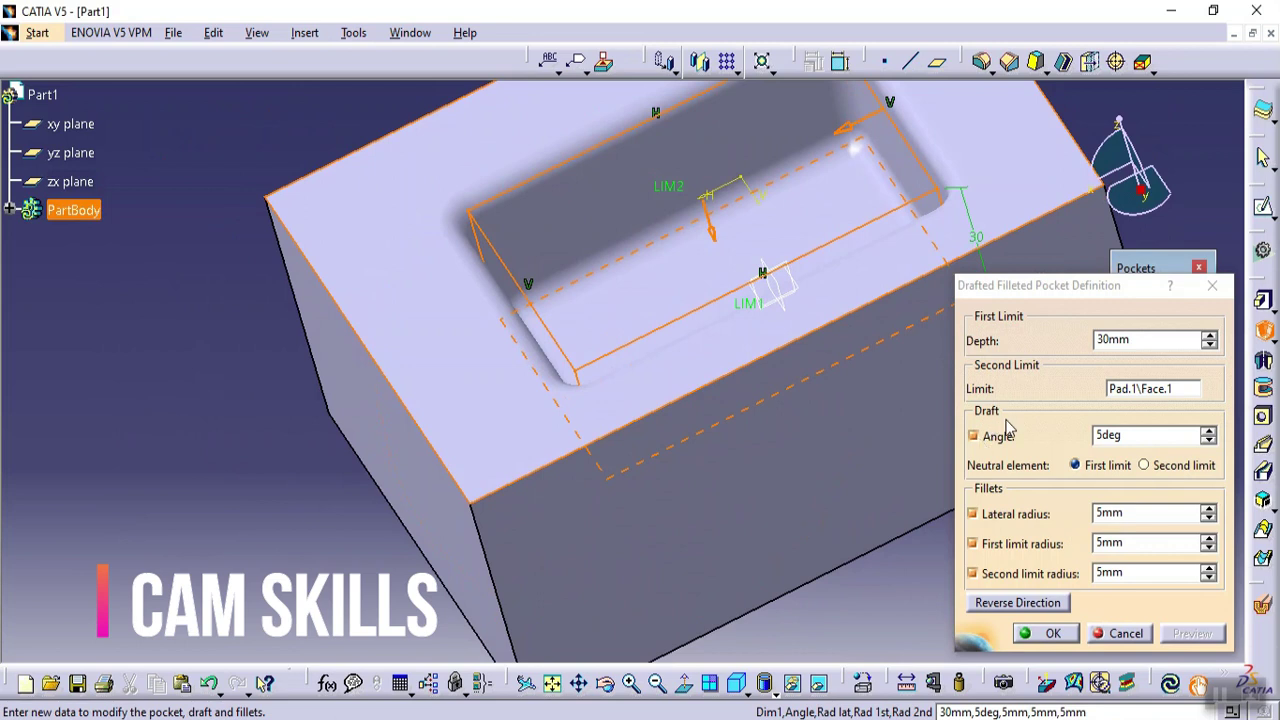
{"action": "middle_click_drag", "start_coordinate": [743, 434], "coordinate": [712, 474]}
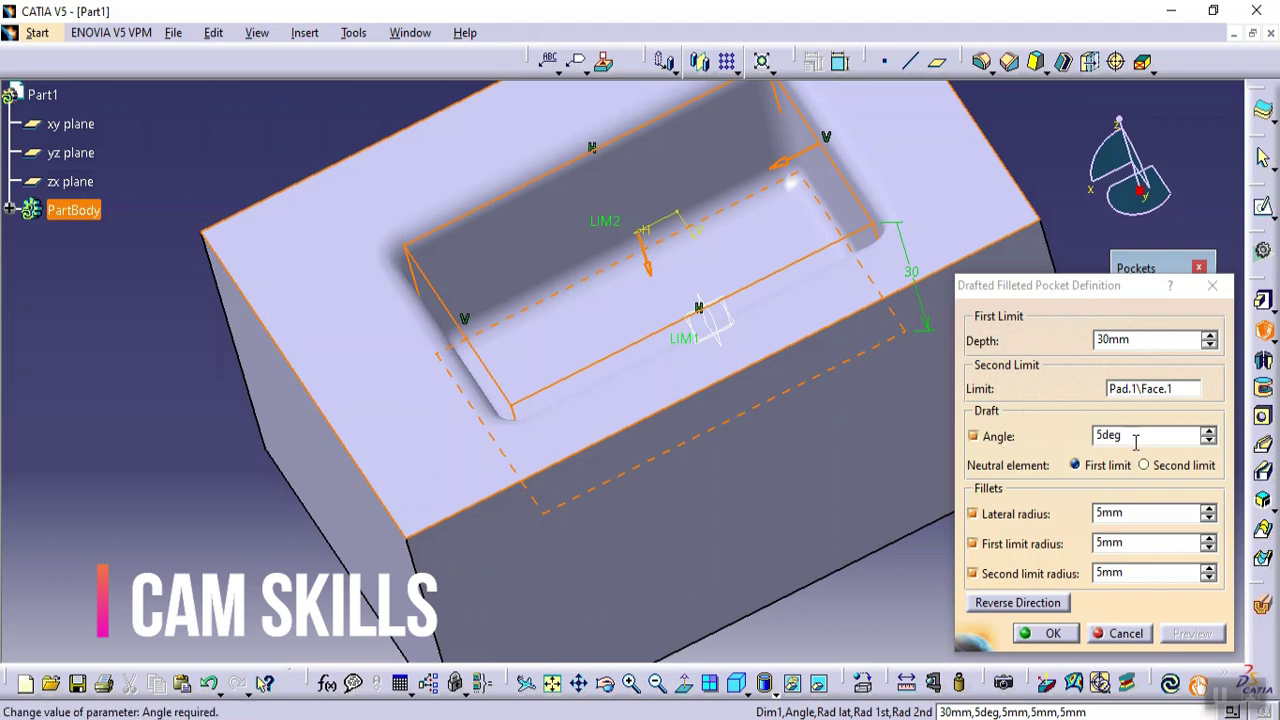
{"action": "left_click_drag", "start_coordinate": [1136, 441], "coordinate": [1051, 441]}
{"action": "type", "text": "15"}
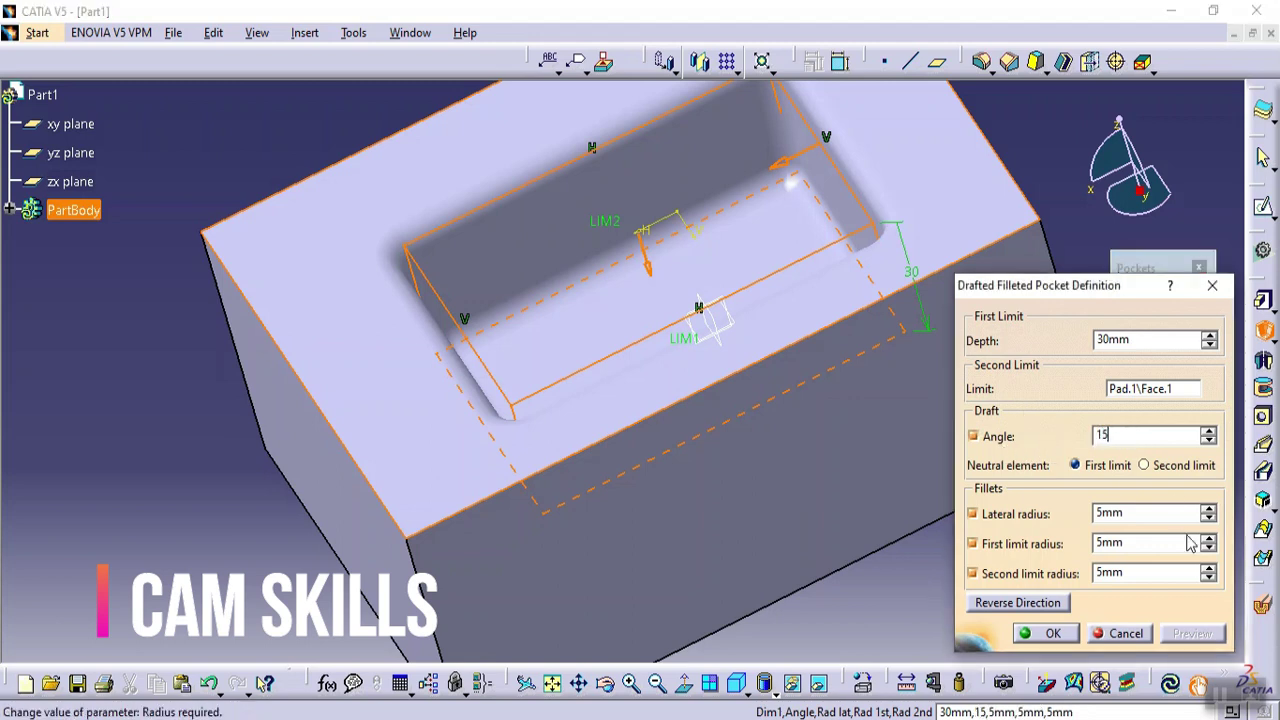
{"action": "key", "text": "Tab"}
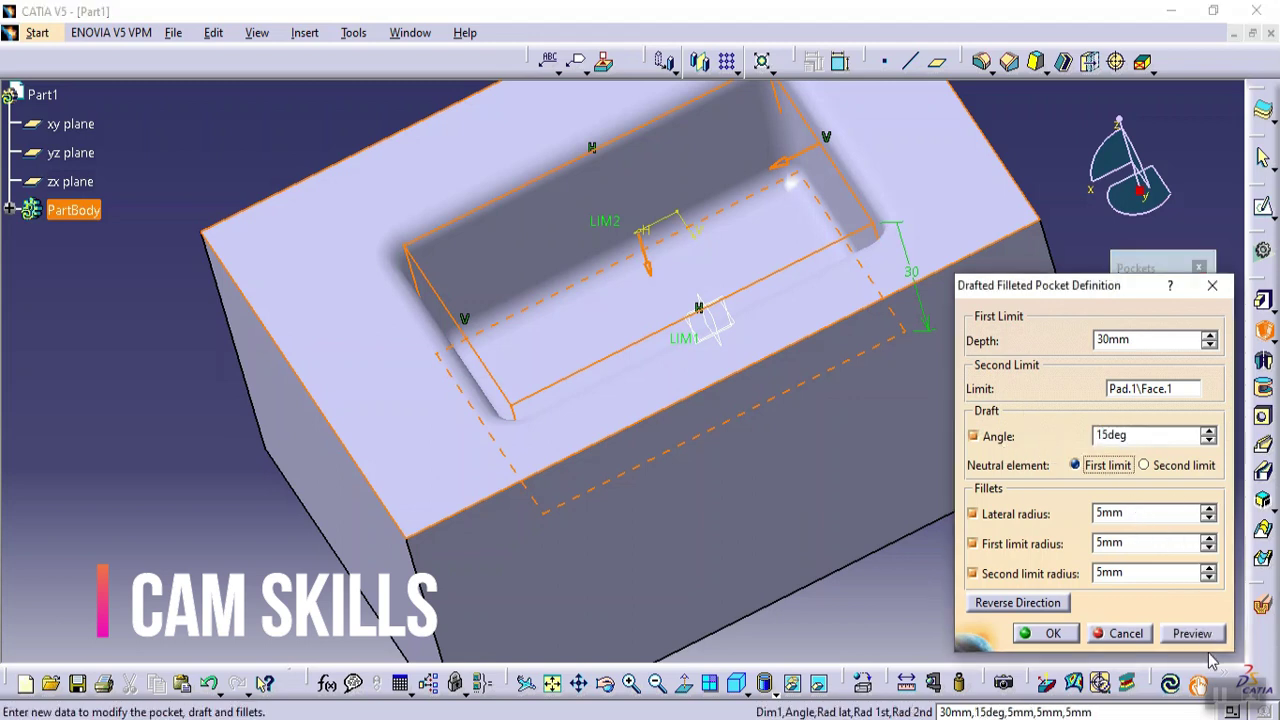
{"action": "left_click", "coordinate": [1192, 633]}
{"action": "mouse_move", "coordinate": [691, 443]}
{"action": "middle_mouse_down"}
{"action": "mouse_move", "coordinate": [534, 423]}
{"action": "mouse_move", "coordinate": [576, 448]}
{"action": "mouse_move", "coordinate": [569, 429]}
{"action": "mouse_move", "coordinate": [549, 434]}
{"action": "mouse_move", "coordinate": [571, 480]}
{"action": "mouse_move", "coordinate": [603, 361]}
{"action": "mouse_move", "coordinate": [523, 329]}
{"action": "mouse_move", "coordinate": [509, 366]}
{"action": "mouse_move", "coordinate": [573, 441]}
{"action": "mouse_move", "coordinate": [679, 445]}
{"action": "middle_mouse_up"}
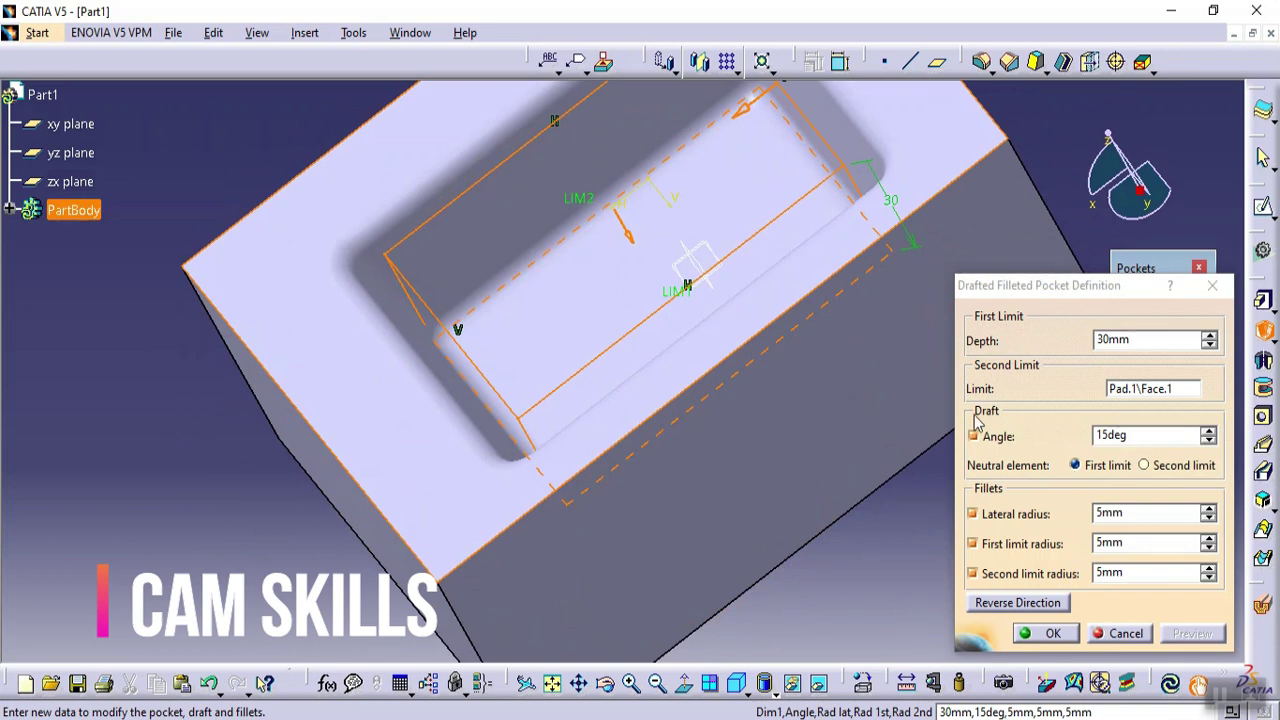
{"action": "middle_click_drag", "start_coordinate": [675, 500], "coordinate": [654, 383]}
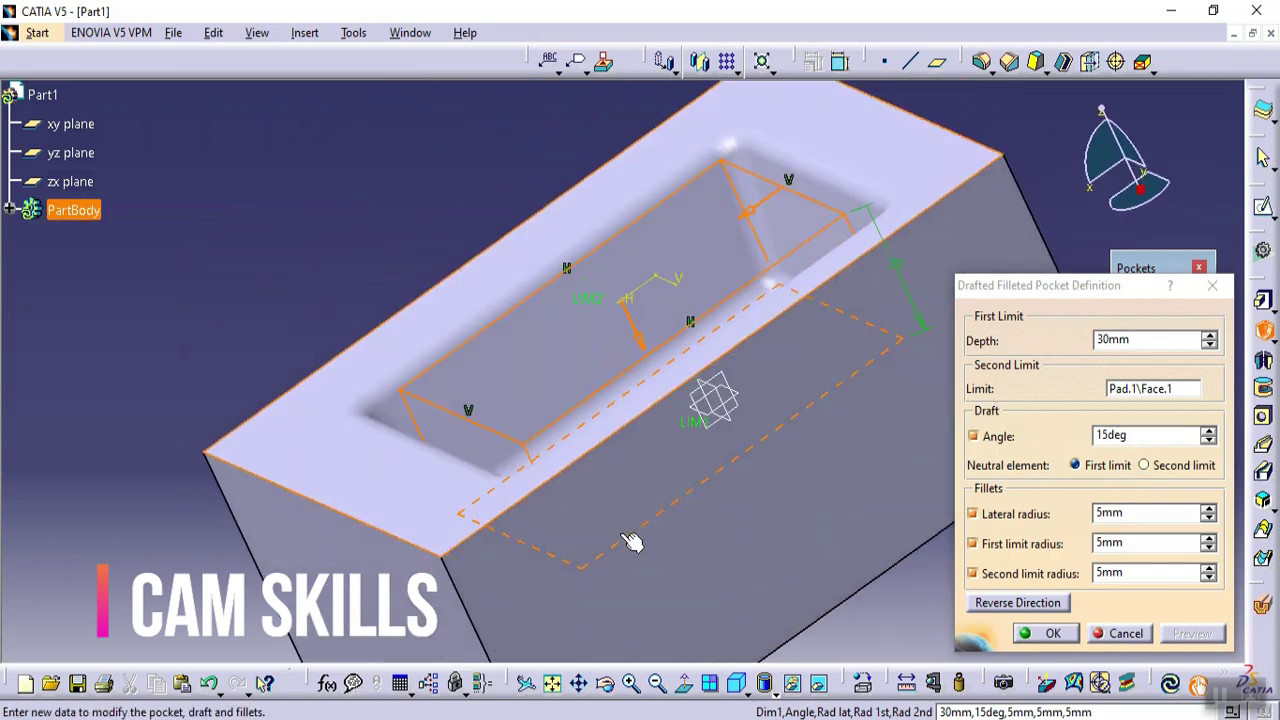
{"action": "middle_click_drag", "start_coordinate": [657, 539], "coordinate": [648, 565]}
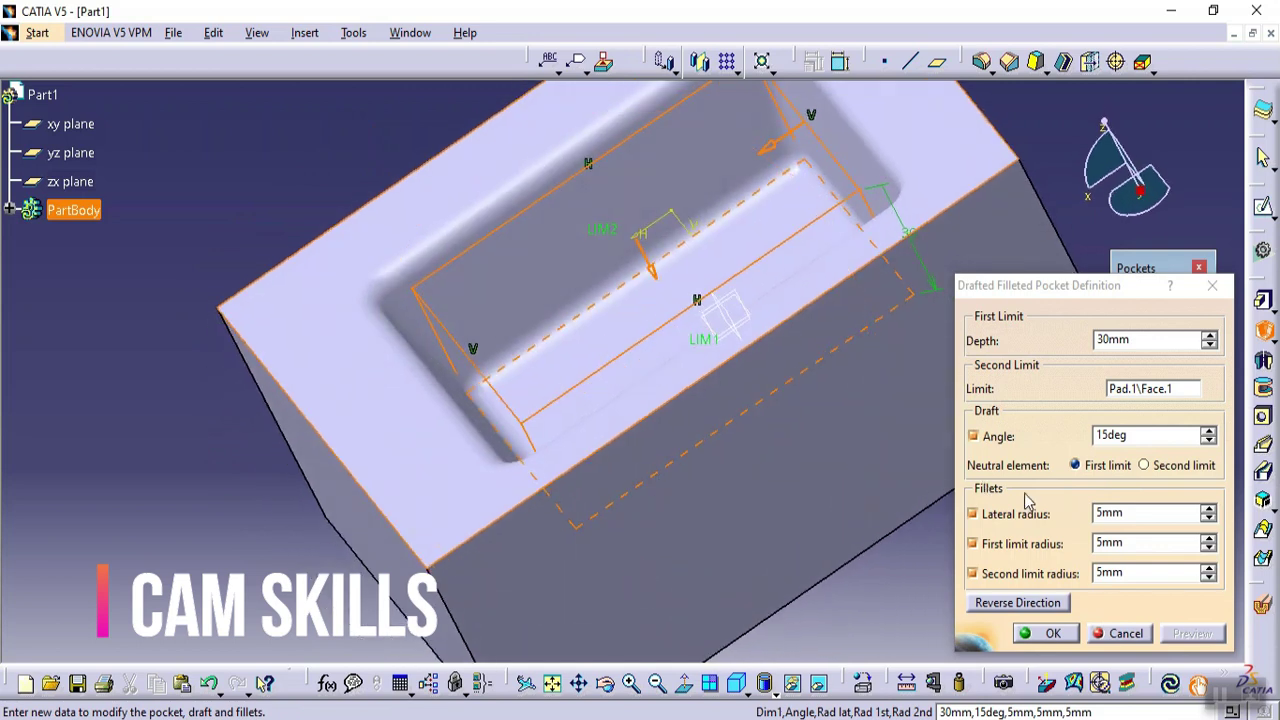
Step: Switch the draft's neutral element to the second limit and preview the pocket
{"action": "left_click", "coordinate": [1165, 468]}
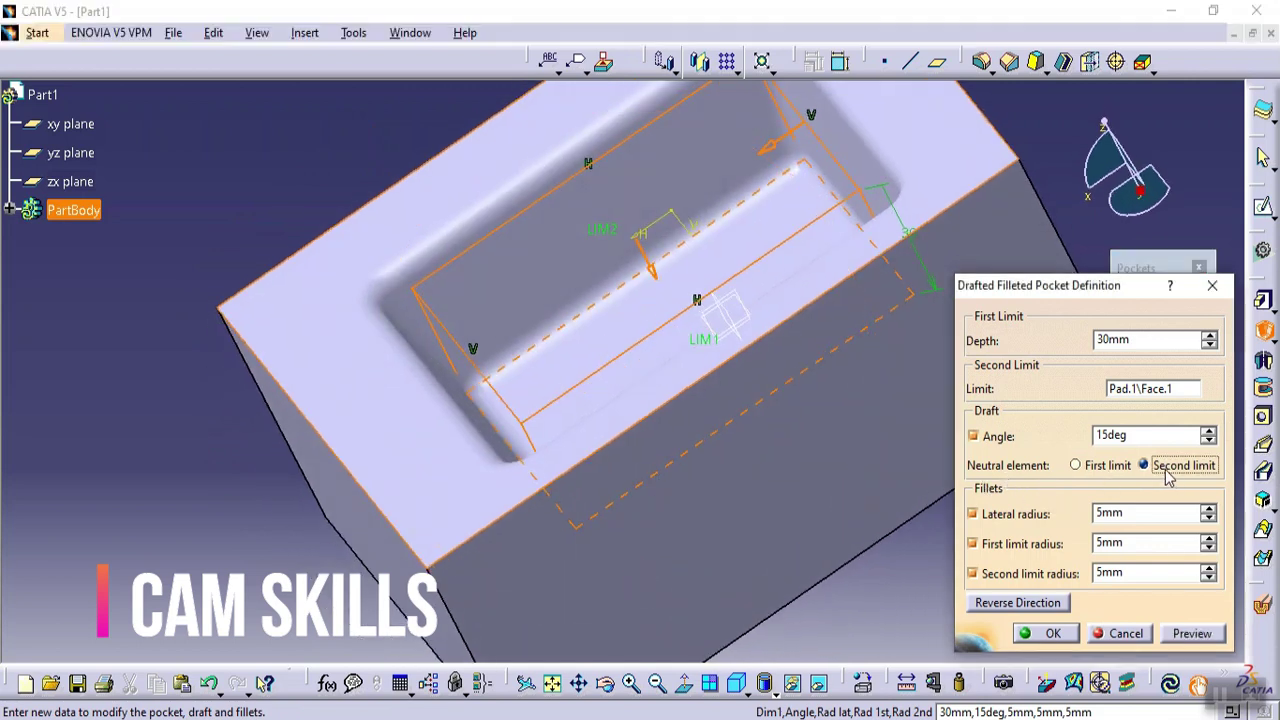
{"action": "left_click", "coordinate": [1185, 635]}
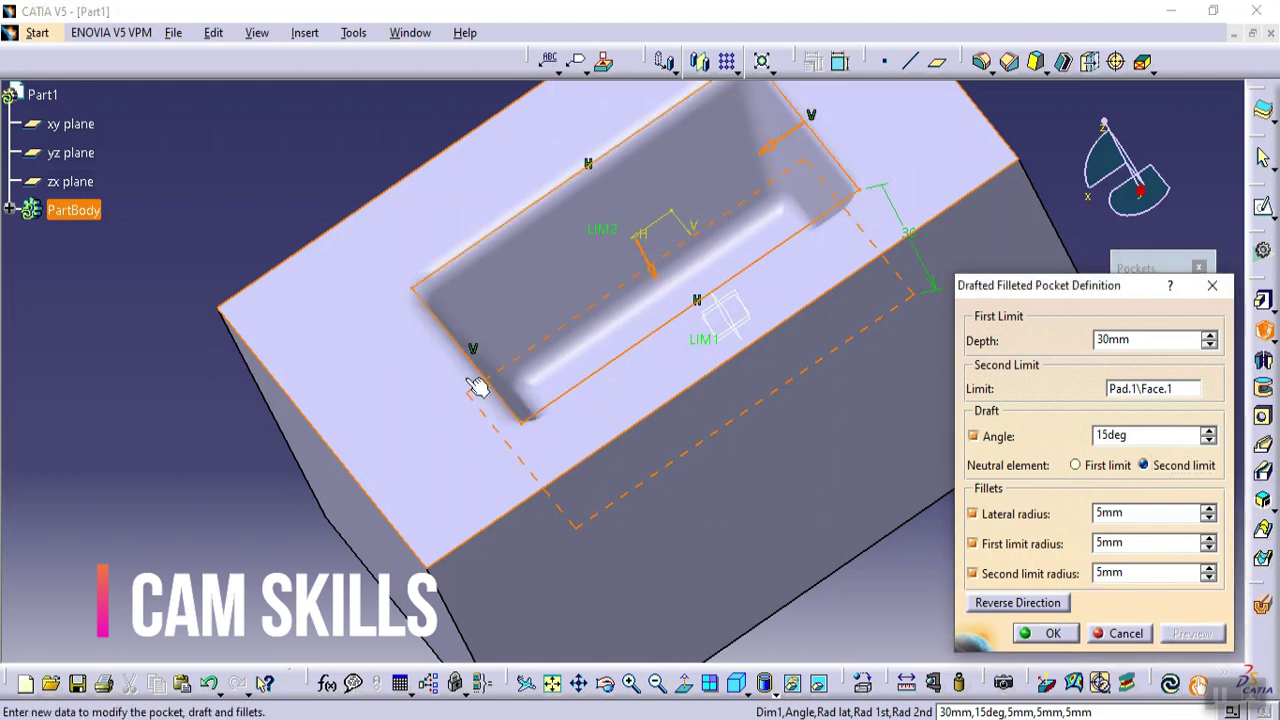
{"action": "mouse_move", "coordinate": [623, 371]}
{"action": "middle_mouse_down"}
{"action": "mouse_move", "coordinate": [677, 449]}
{"action": "mouse_move", "coordinate": [677, 363]}
{"action": "mouse_move", "coordinate": [625, 393]}
{"action": "middle_mouse_up"}
{"action": "middle_click_drag", "start_coordinate": [660, 514], "coordinate": [490, 386]}
{"action": "middle_click_drag", "start_coordinate": [709, 464], "coordinate": [637, 486]}
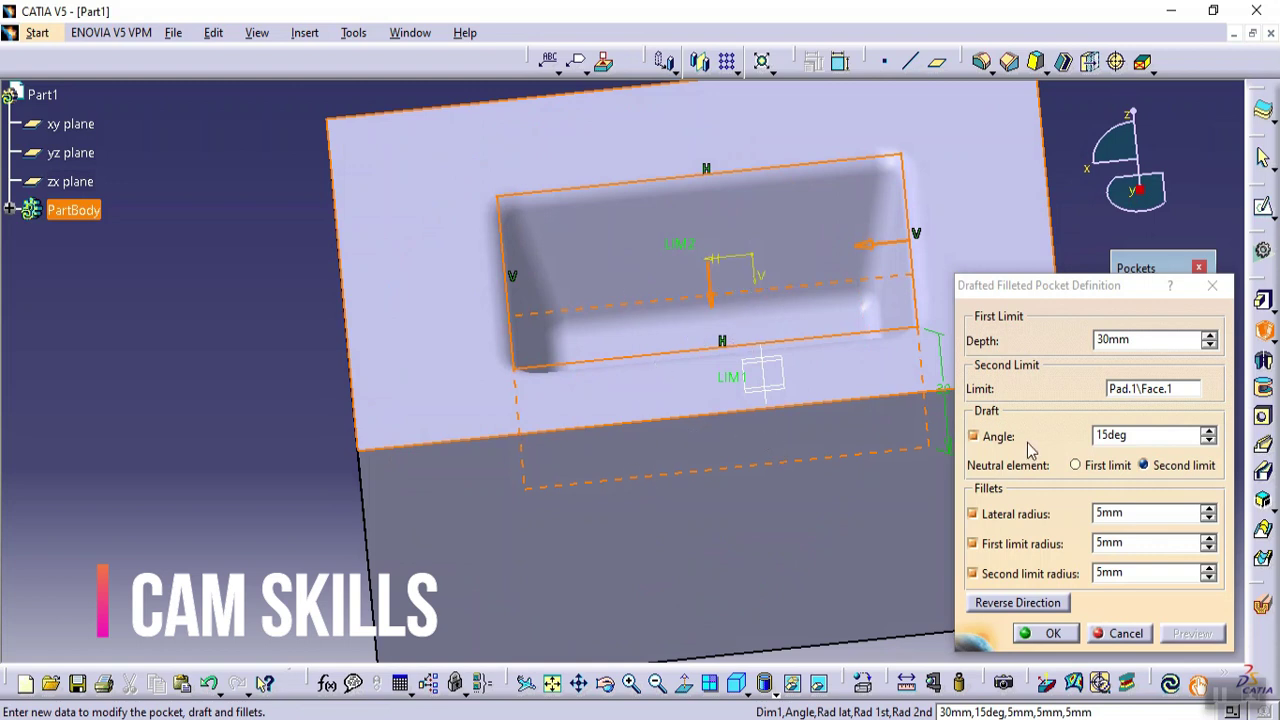
Step: Return the draft's neutral element to the first limit and preview the pocket again
{"action": "left_click", "coordinate": [1094, 466]}
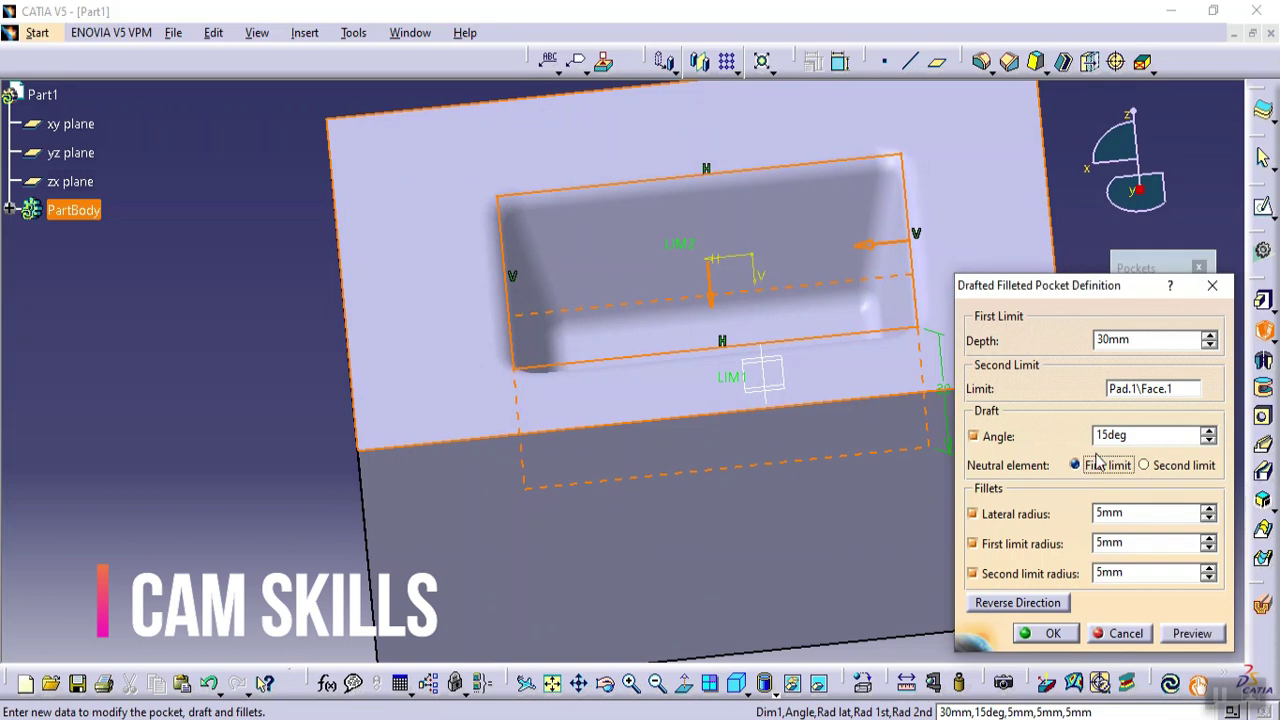
{"action": "left_click", "coordinate": [1192, 633]}
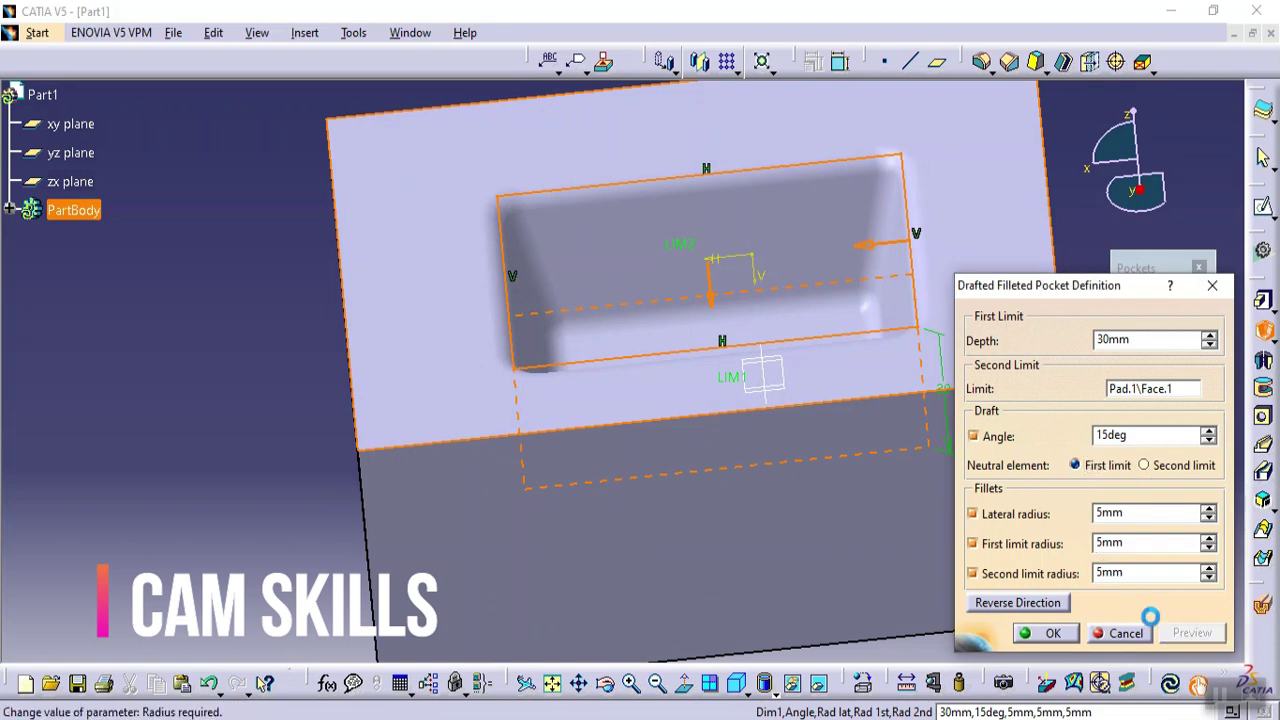
{"action": "middle_click_drag", "start_coordinate": [668, 483], "coordinate": [640, 471]}
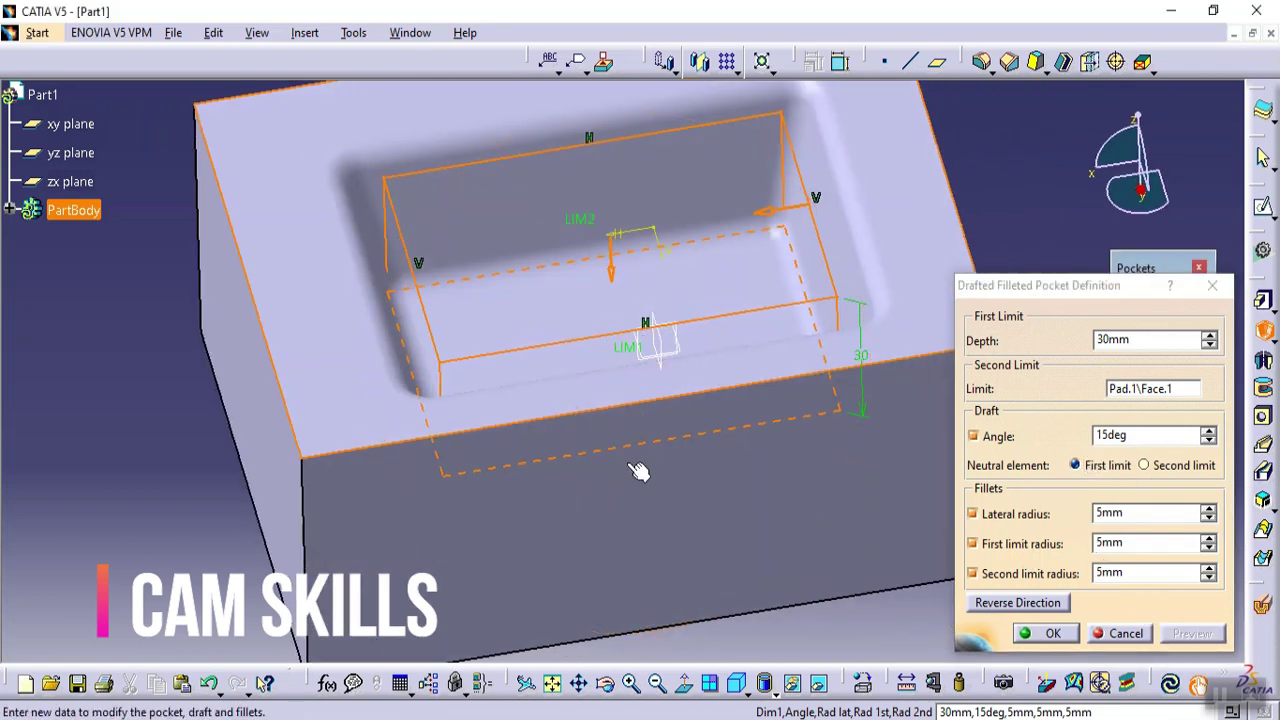
Step: Set the pocket's lateral radius and first limit radius to 10 mm each, previewing both changes
{"action": "left_click_drag", "start_coordinate": [1142, 516], "coordinate": [1084, 518]}
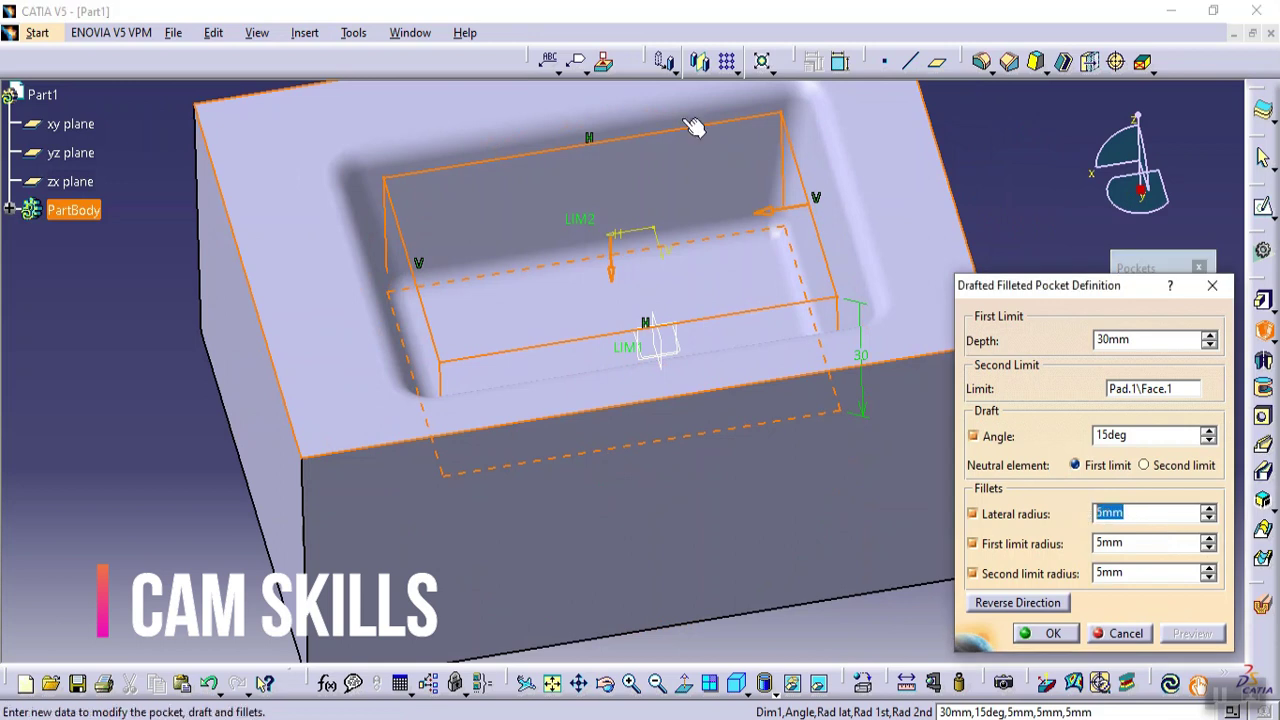
{"action": "type", "text": "10"}
{"action": "key", "text": "Tab"}
{"action": "left_click", "coordinate": [1211, 636]}
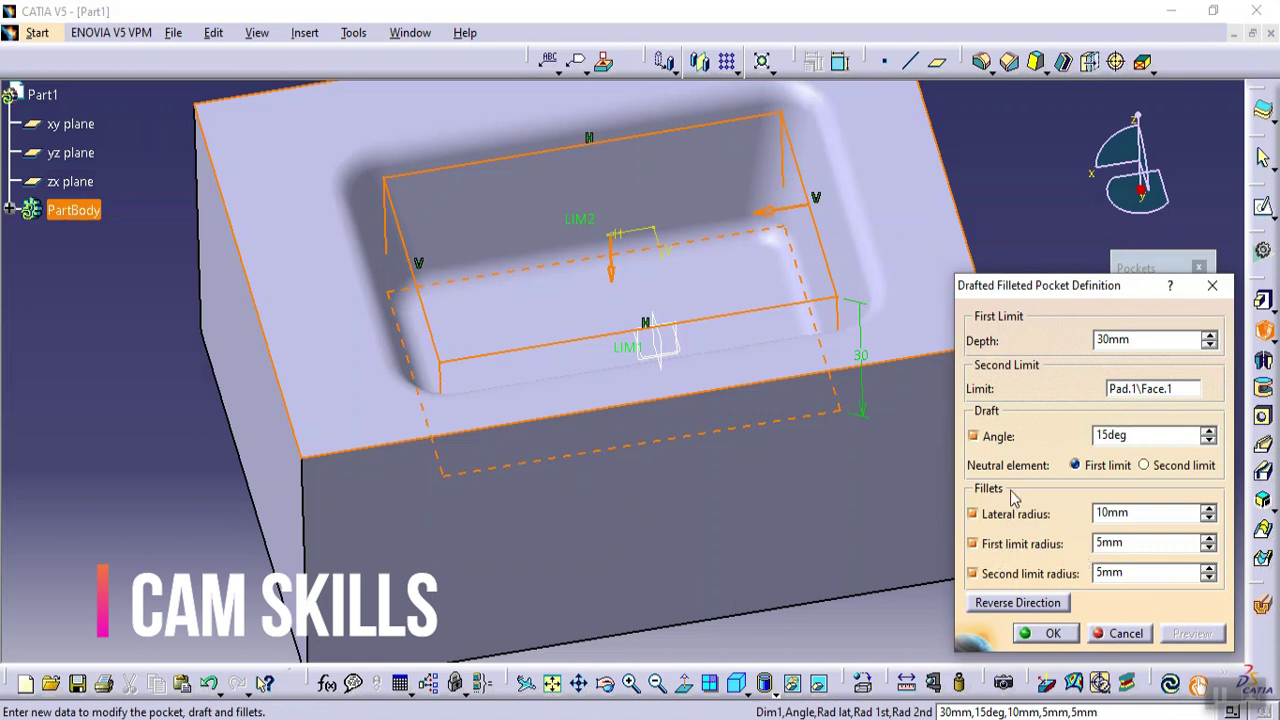
{"action": "type", "text": "10"}
{"action": "key", "text": "Tab"}
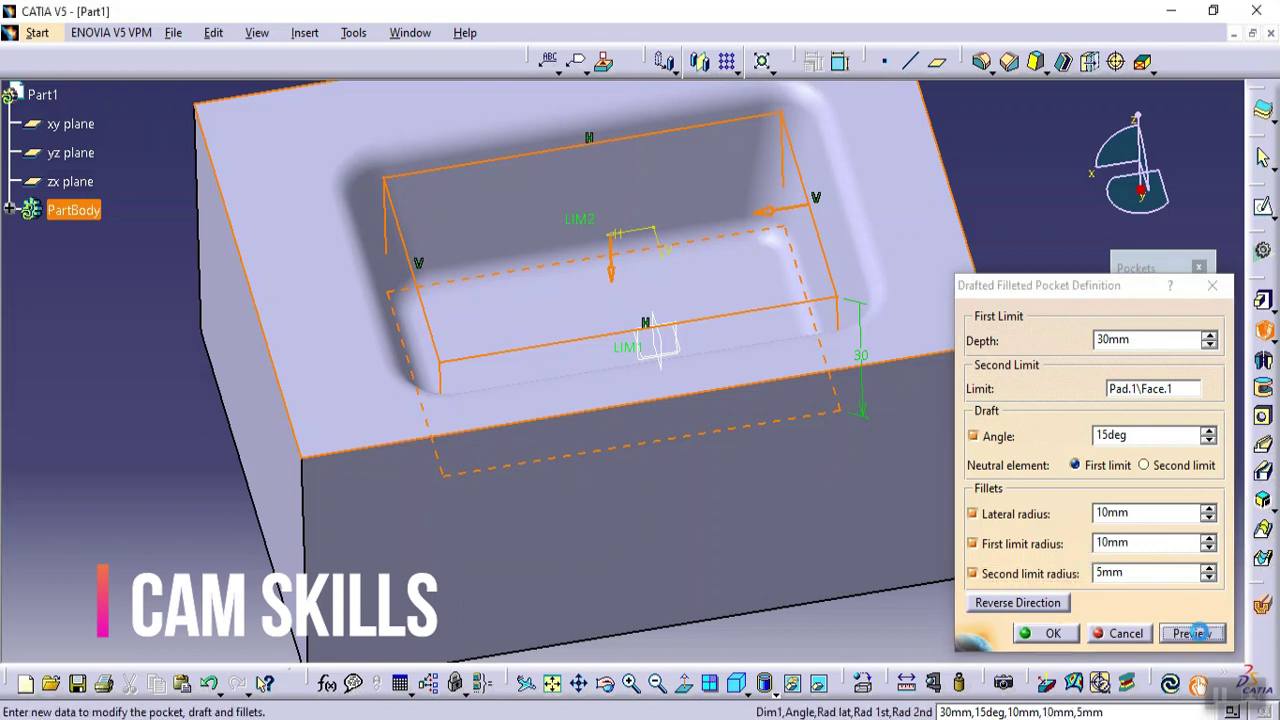
{"action": "left_click", "coordinate": [1198, 636]}
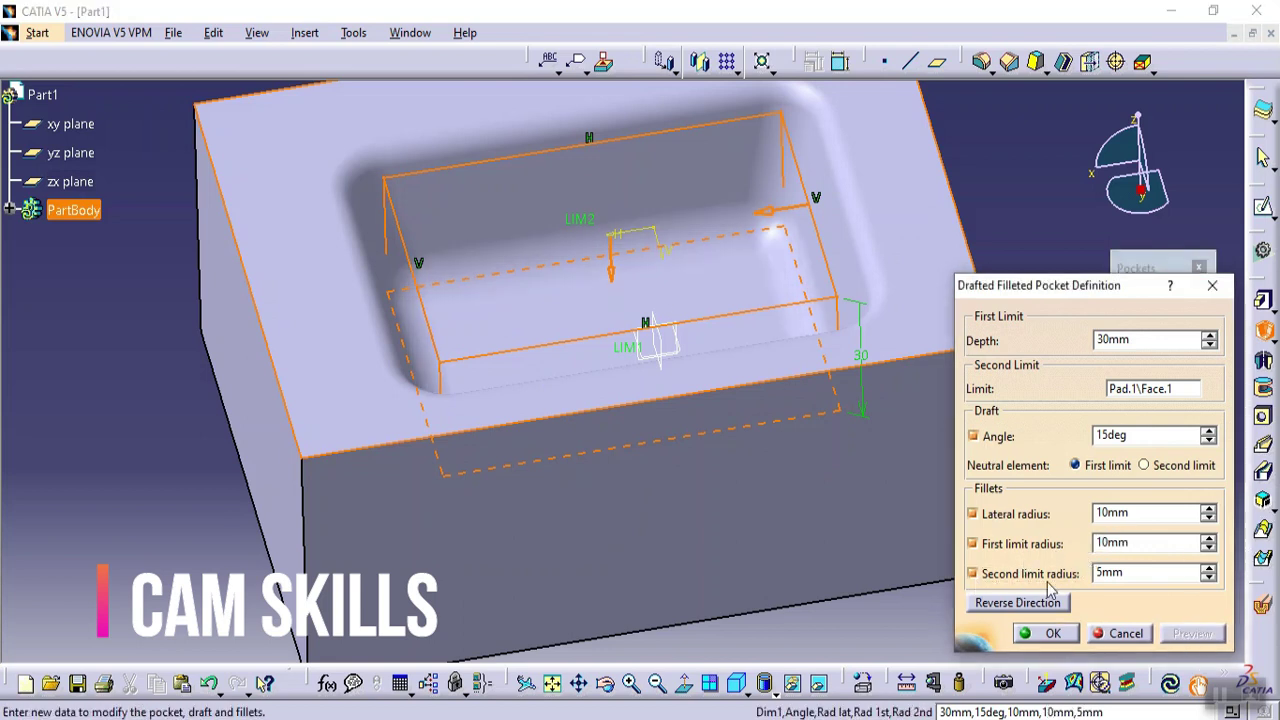
Step: Set the pocket's second limit radius to 20 mm and preview the rounded upper rim
{"action": "double_click", "coordinate": [1130, 573]}
{"action": "key", "text": "Tab"}
{"action": "left_click", "coordinate": [1192, 634]}
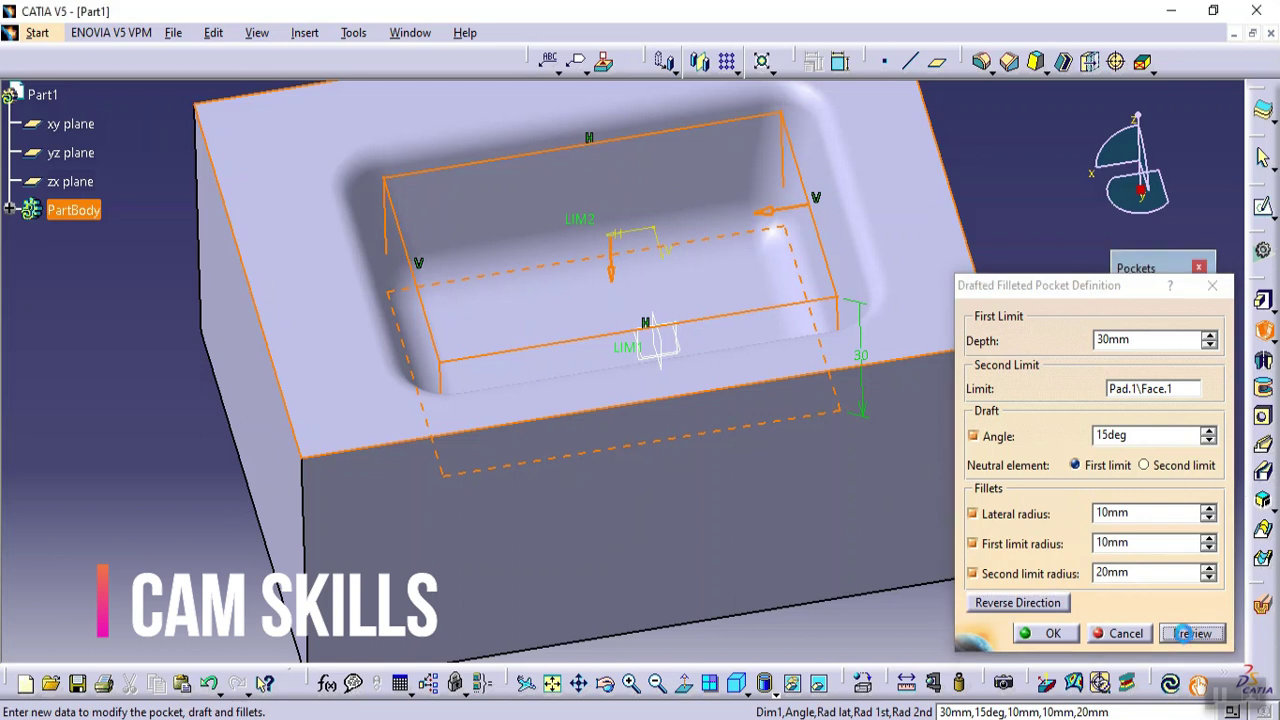
{"action": "middle_click_drag", "start_coordinate": [604, 443], "coordinate": [573, 431]}
Step: Set the pocket's first limit radius to 20 mm and preview the rounded floor edges
{"action": "double_click", "coordinate": [1126, 543]}
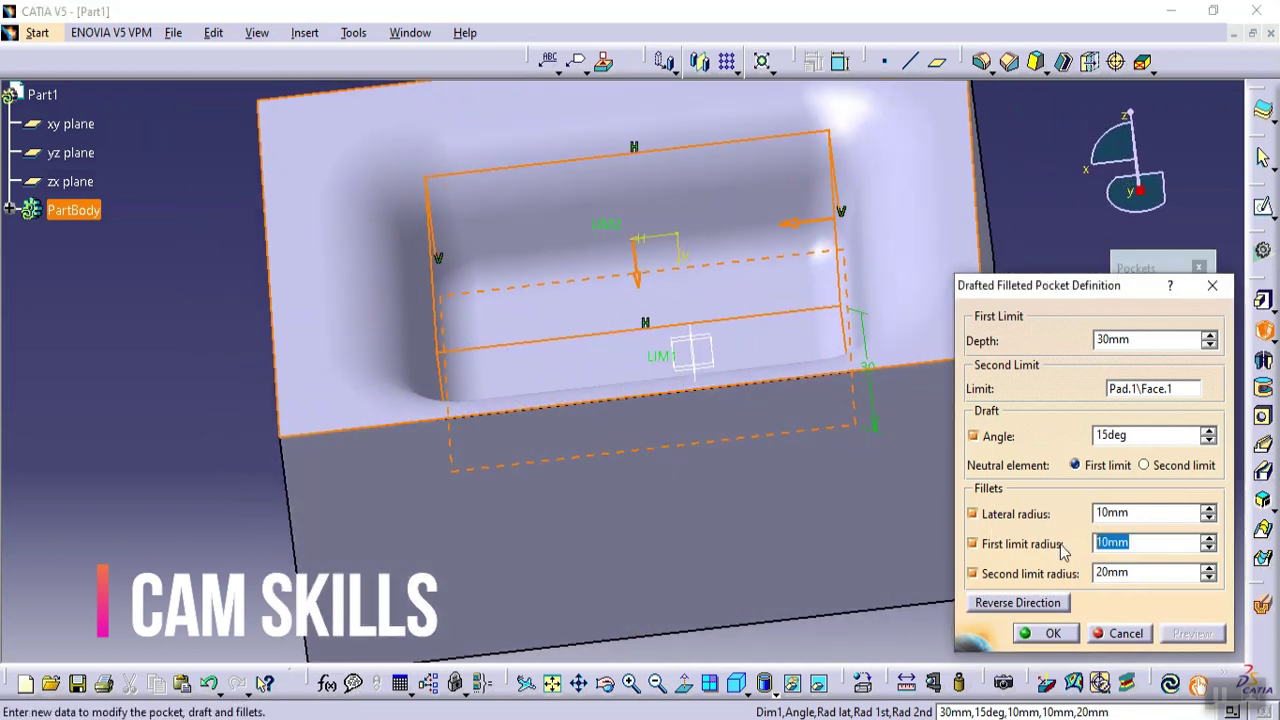
{"action": "type", "text": "20"}
{"action": "key", "text": "Tab"}
{"action": "left_click", "coordinate": [1180, 636]}
{"action": "middle_click_drag", "start_coordinate": [669, 464], "coordinate": [660, 400]}
Step: Set the pocket's lateral radius to 20 mm, preview the corners, and create the drafted filleted pocket
{"action": "double_click", "coordinate": [1138, 513]}
{"action": "type", "text": "20"}
{"action": "key", "text": "Tab"}
{"action": "left_click", "coordinate": [1185, 630]}
{"action": "middle_click_drag", "start_coordinate": [655, 340], "coordinate": [710, 403]}
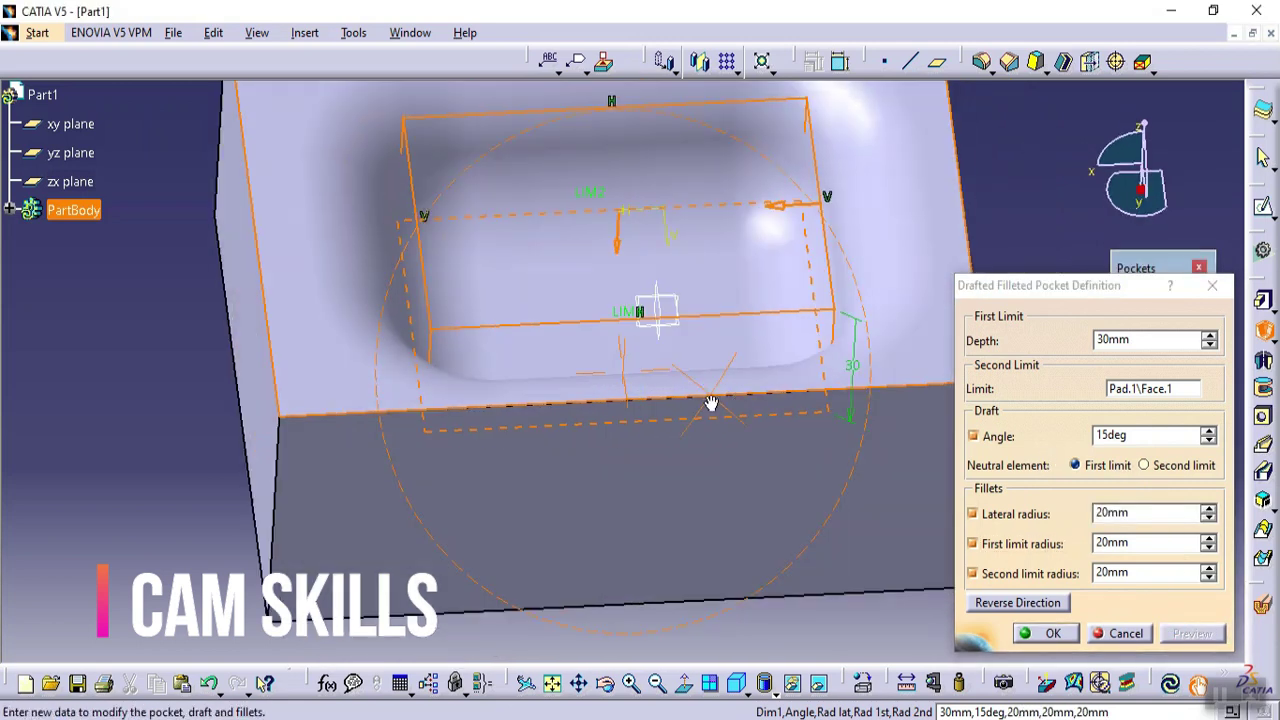
{"action": "left_click", "coordinate": [1053, 634]}
Step: Expand the PartBody in the specification tree and examine the features that make up the finished pocket
{"action": "middle_click_drag", "start_coordinate": [1020, 394], "coordinate": [243, 286]}
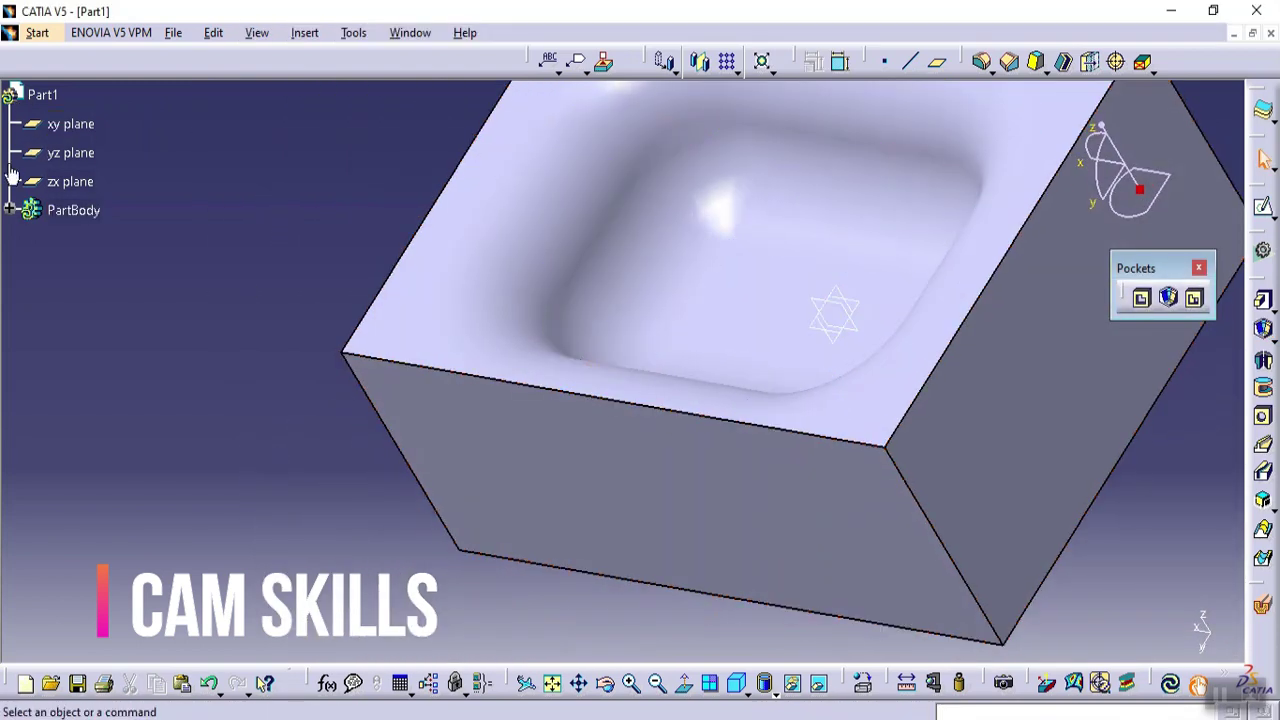
{"action": "left_click", "coordinate": [9, 212]}
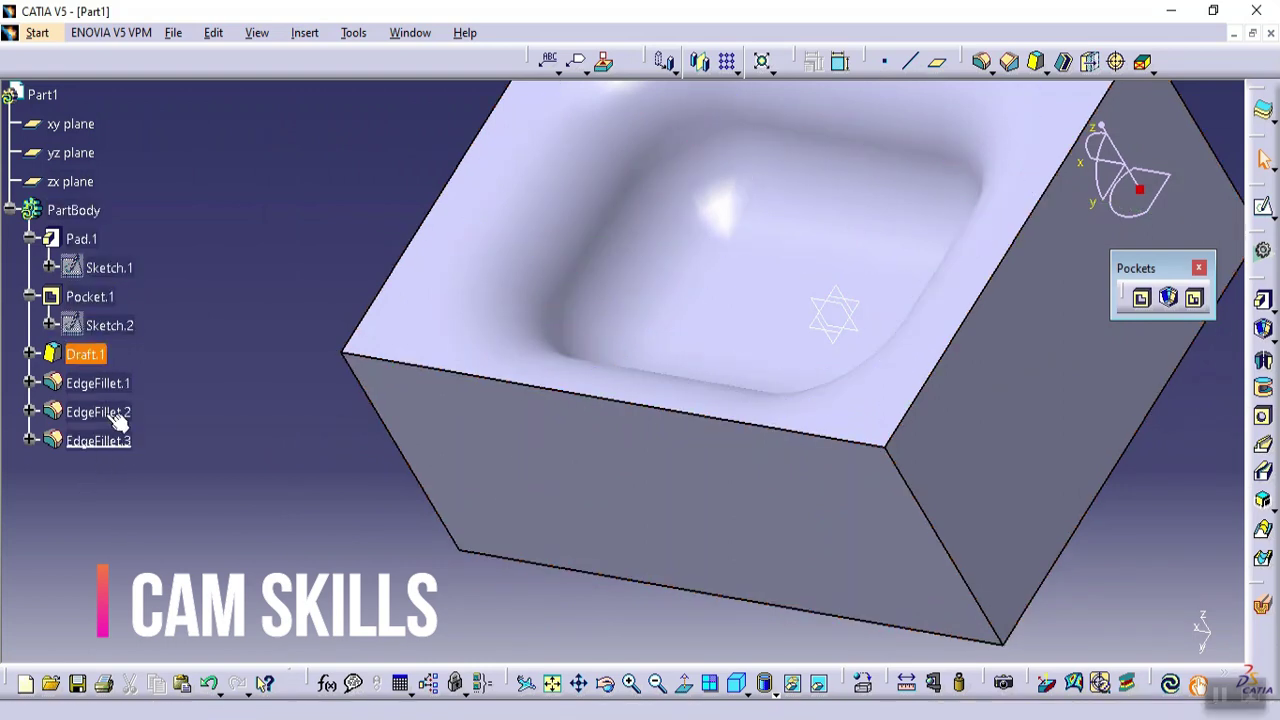
{"action": "middle_click_drag", "start_coordinate": [429, 391], "coordinate": [654, 280]}
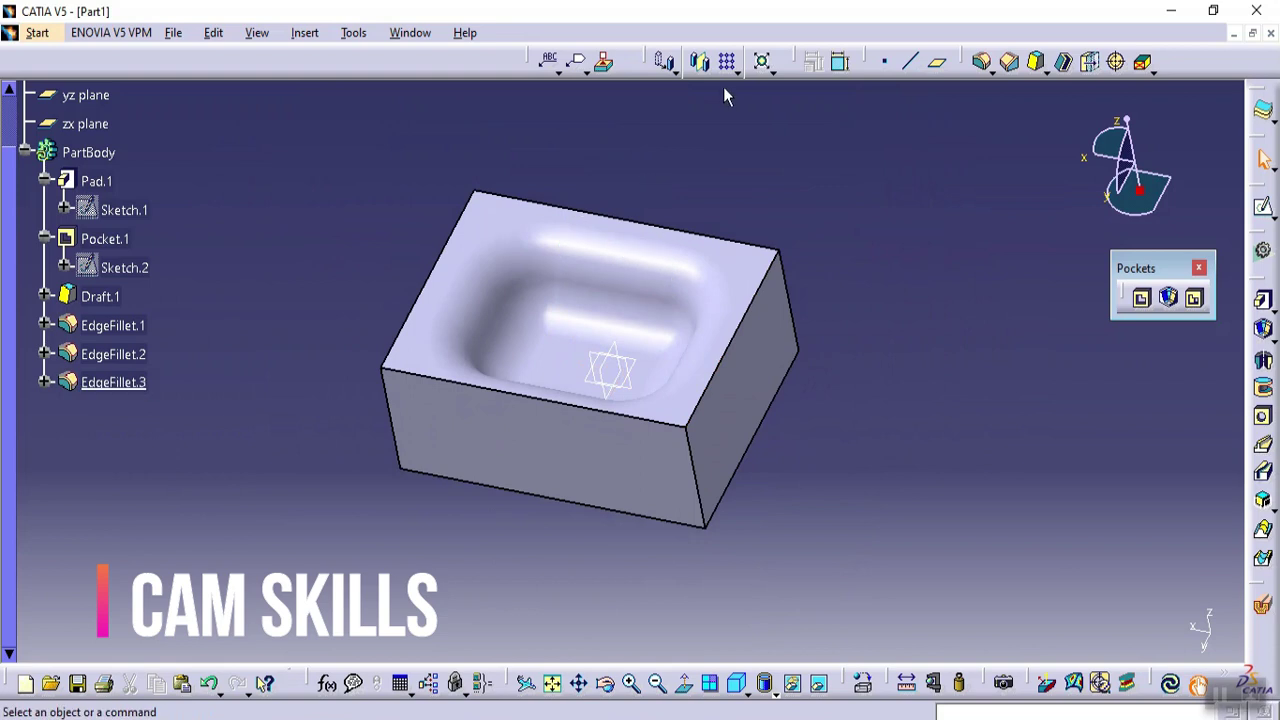